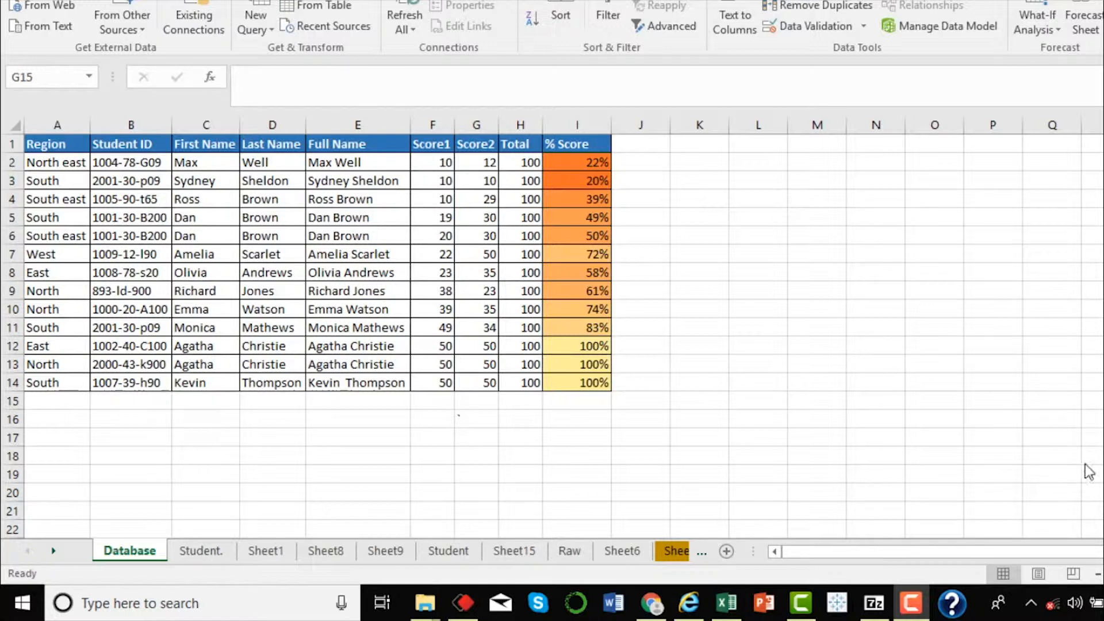
# Enter =SUBTOTAL(1,F2:F14) in F15 to average the Score1 column with the AVERAGE function
pyautogui.click(430, 405)
pyautogui.press('BackSpace')
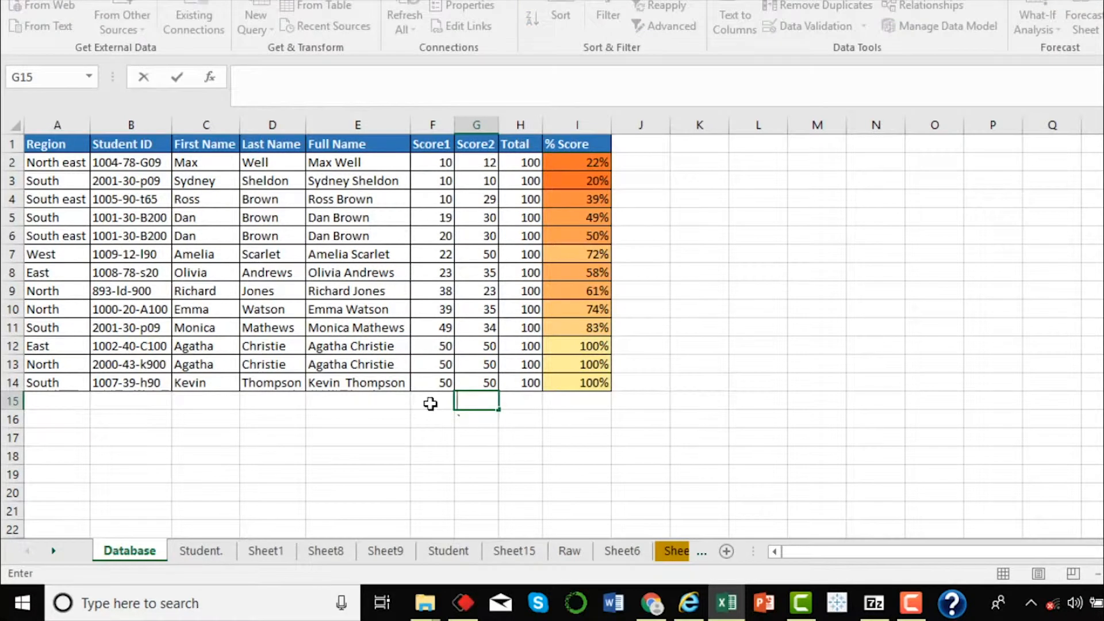
pyautogui.click(431, 403)
pyautogui.write('=subt')
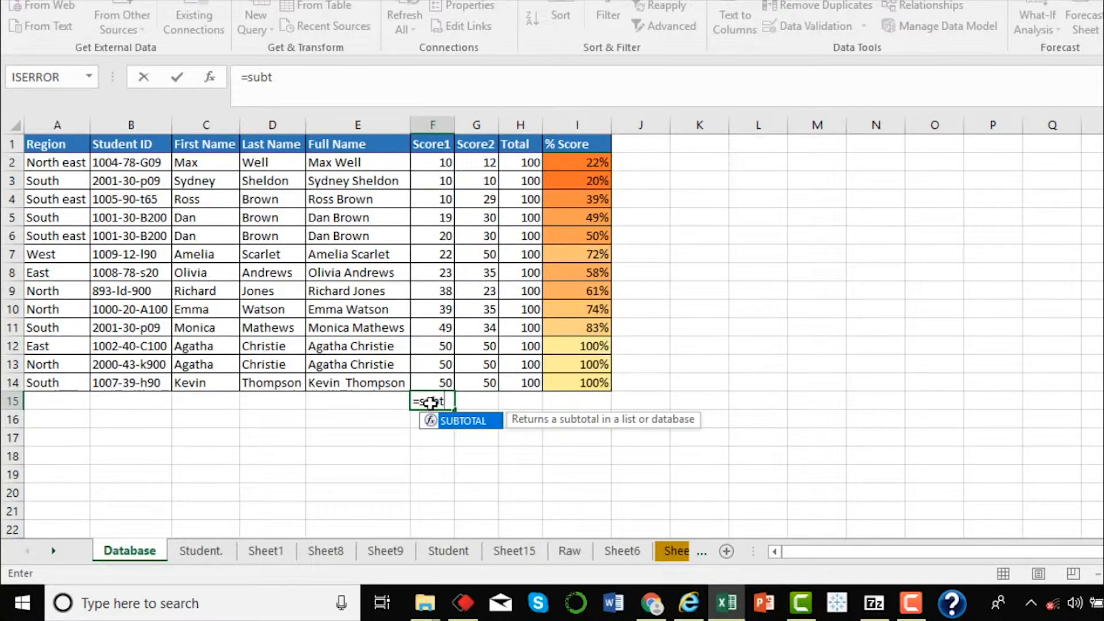
pyautogui.press('Tab')
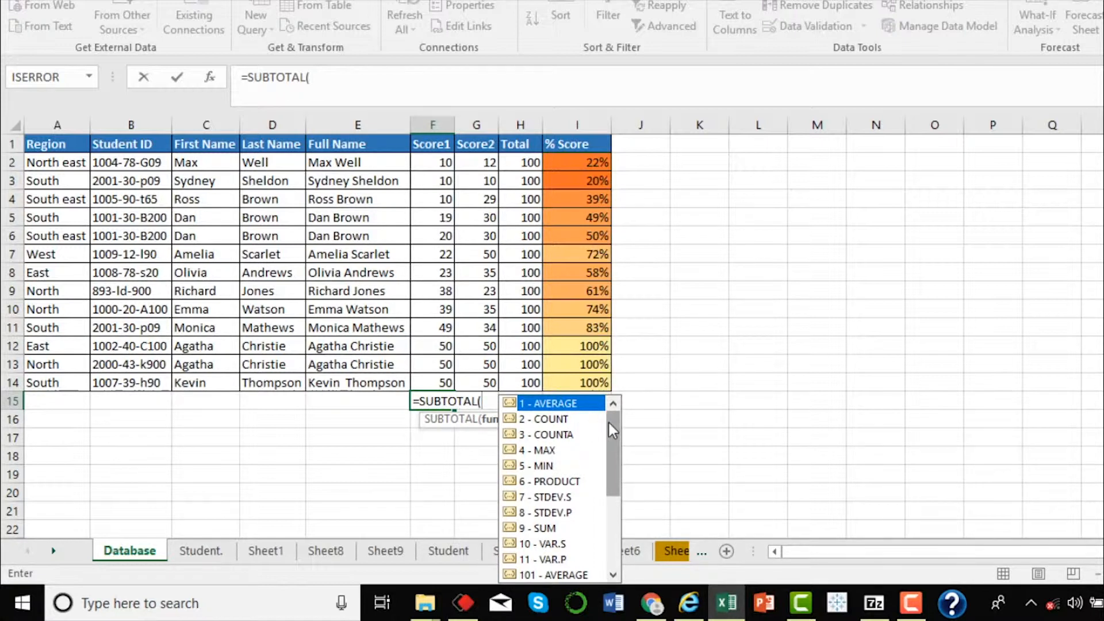
pyautogui.moveTo(609, 420)
pyautogui.mouseDown()
pyautogui.moveTo(608, 495)
pyautogui.moveTo(609, 403)
pyautogui.mouseUp()
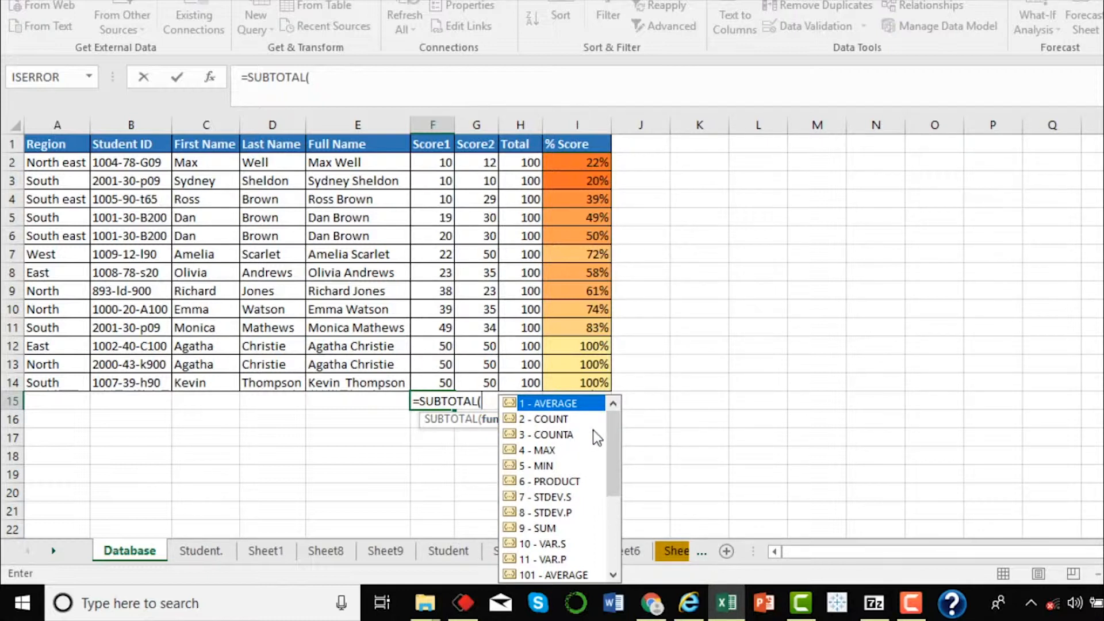
pyautogui.moveTo(612, 432)
pyautogui.mouseDown()
pyautogui.moveTo(616, 527)
pyautogui.moveTo(619, 416)
pyautogui.mouseUp()
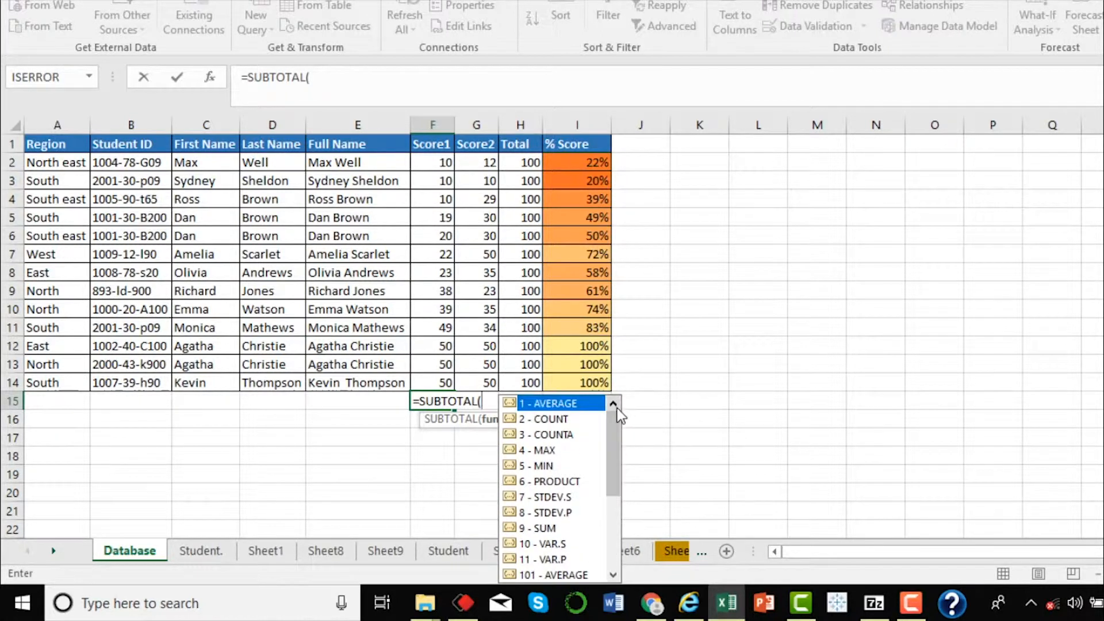
pyautogui.doubleClick(554, 402)
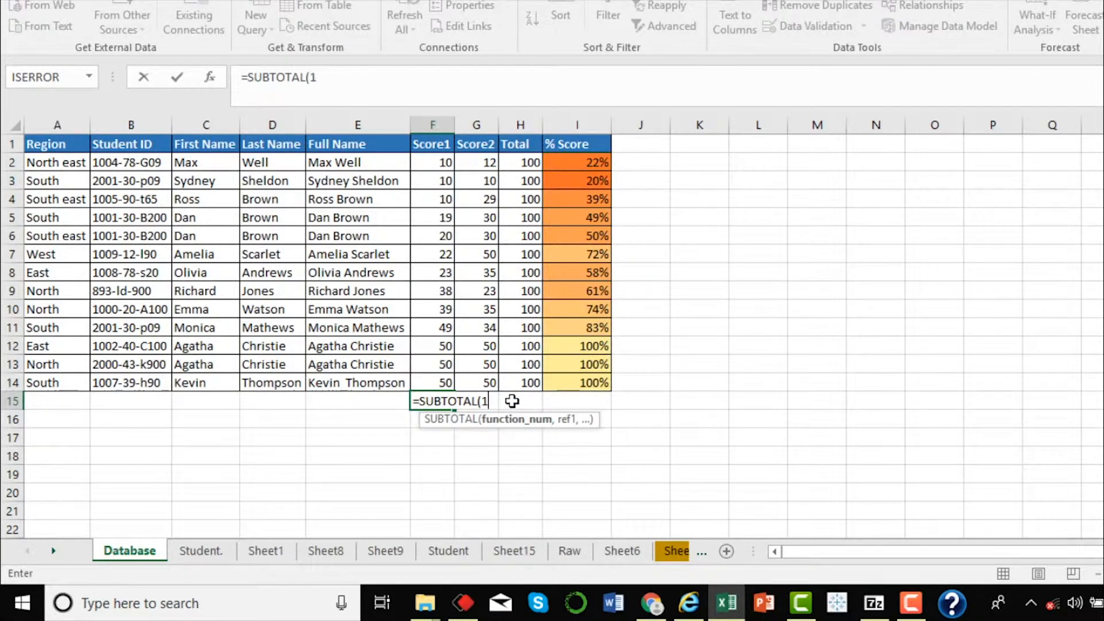
pyautogui.write(',')
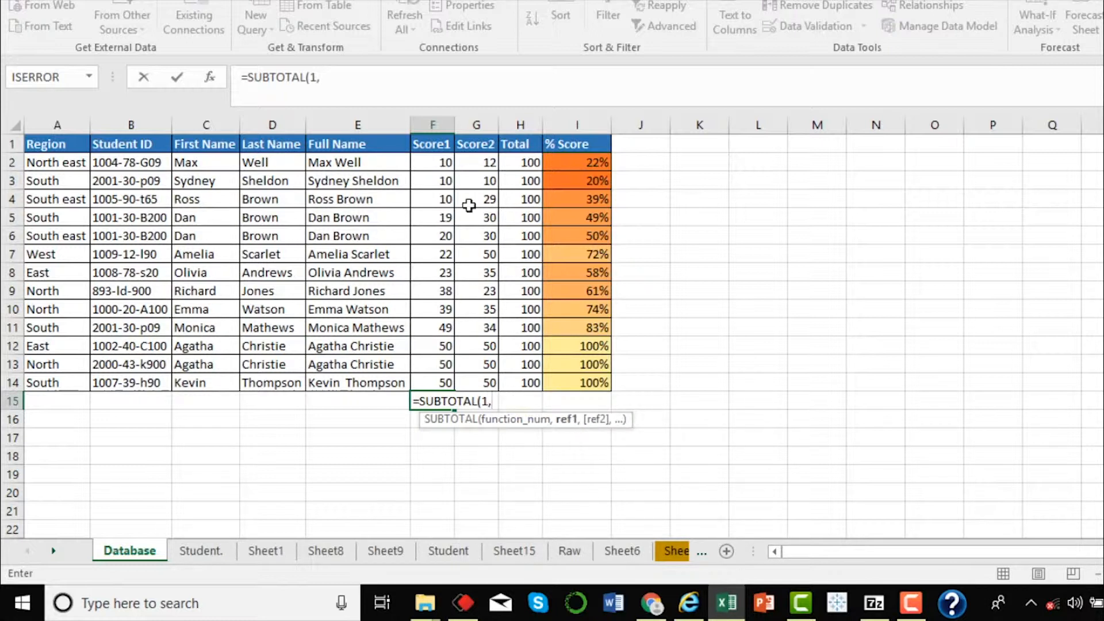
pyautogui.moveTo(437, 161); pyautogui.dragTo(436, 380)
pyautogui.write(')')
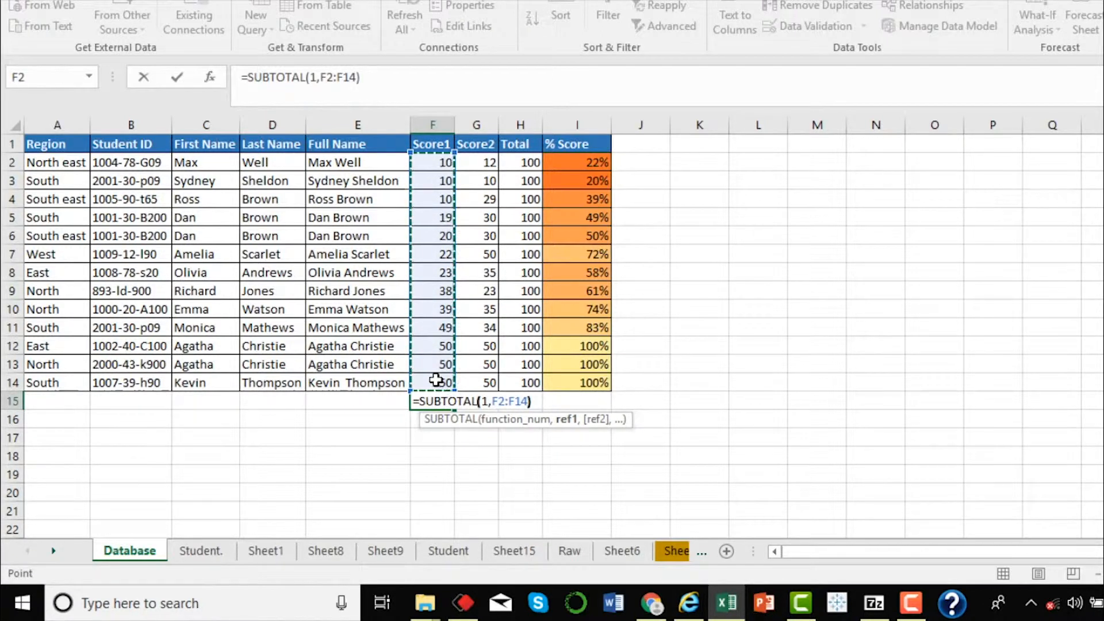
pyautogui.press('Return')
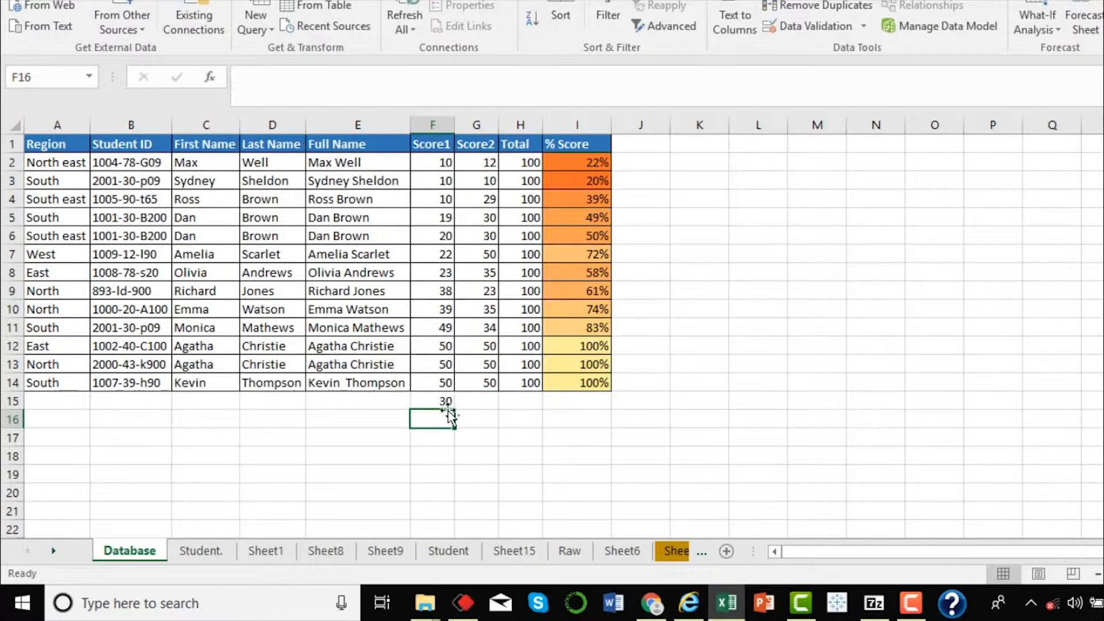
# Compare the F15 subtotal with the average of the selected Score1 cells F2:F14
pyautogui.click(447, 401)
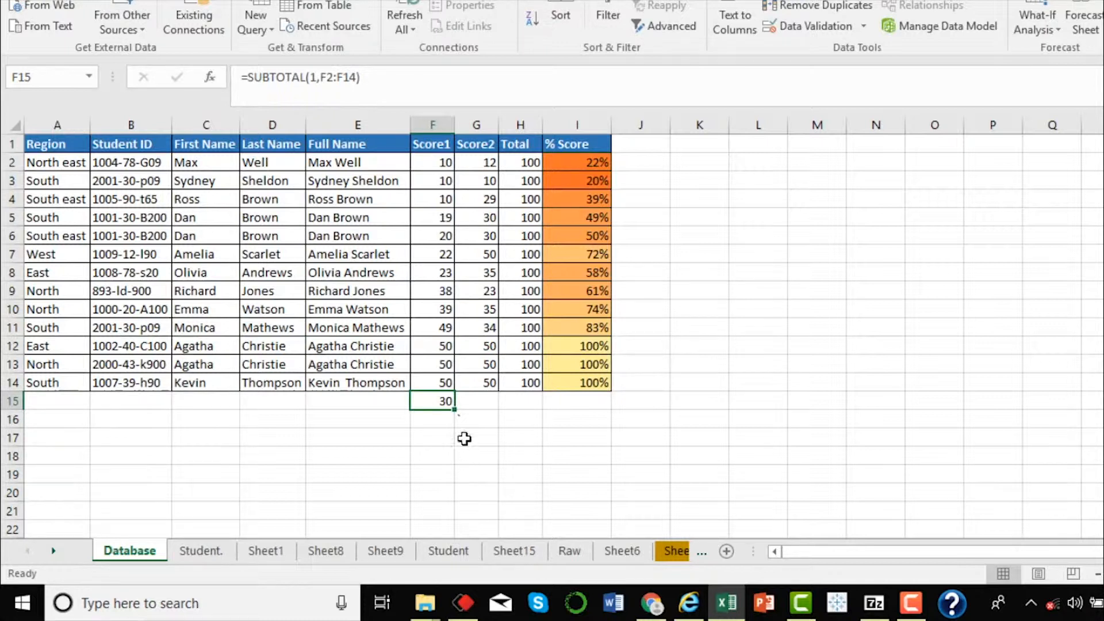
pyautogui.click(445, 165)
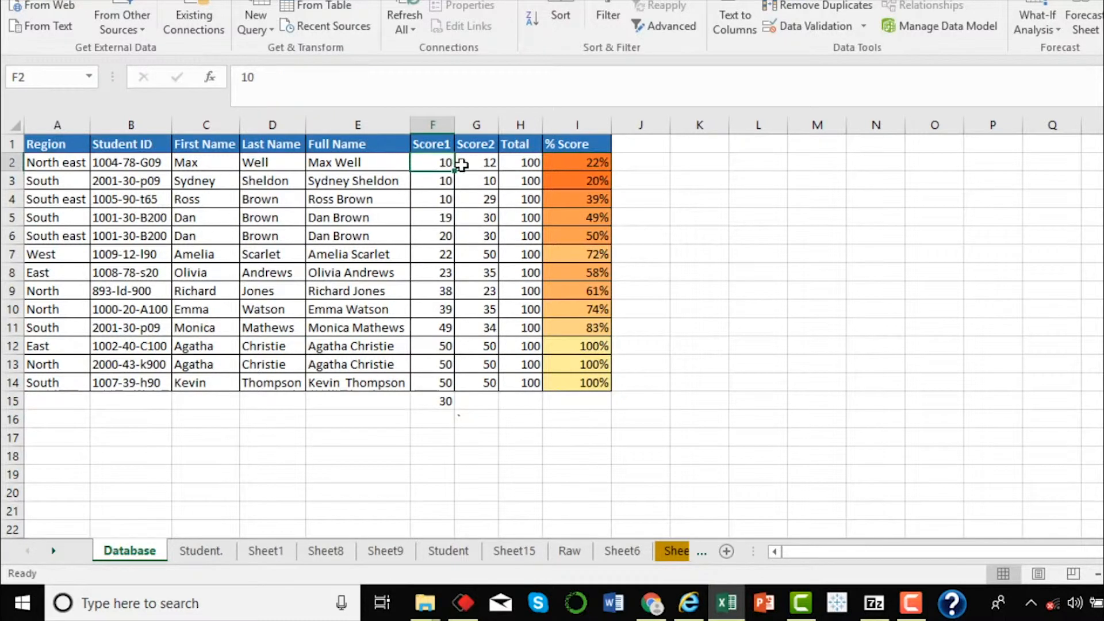
pyautogui.moveTo(445, 164); pyautogui.dragTo(437, 379)
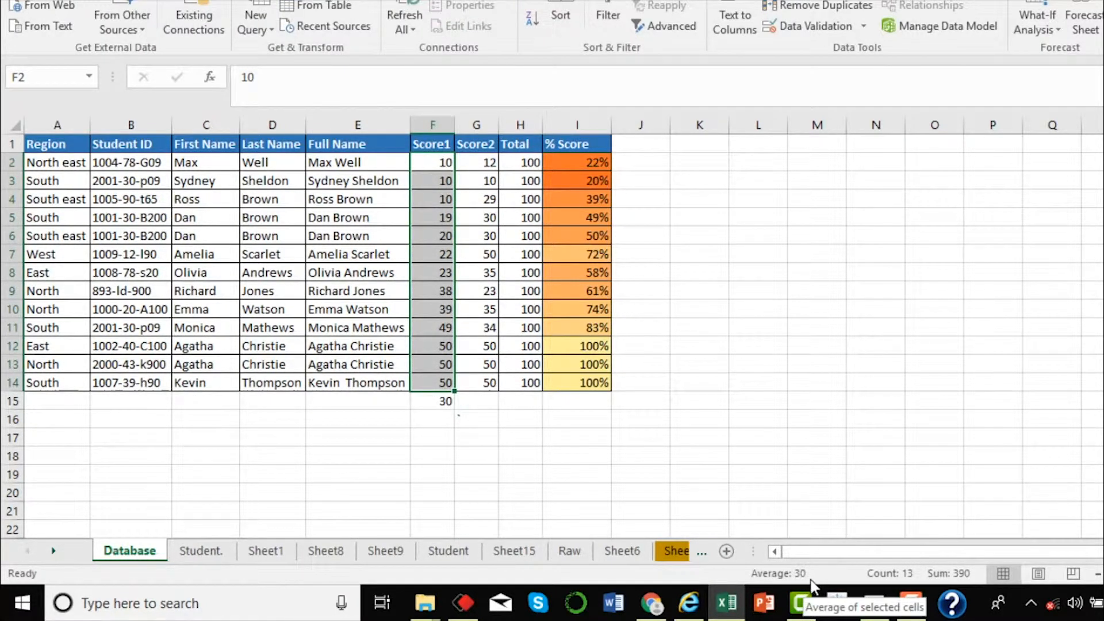
pyautogui.click(429, 404)
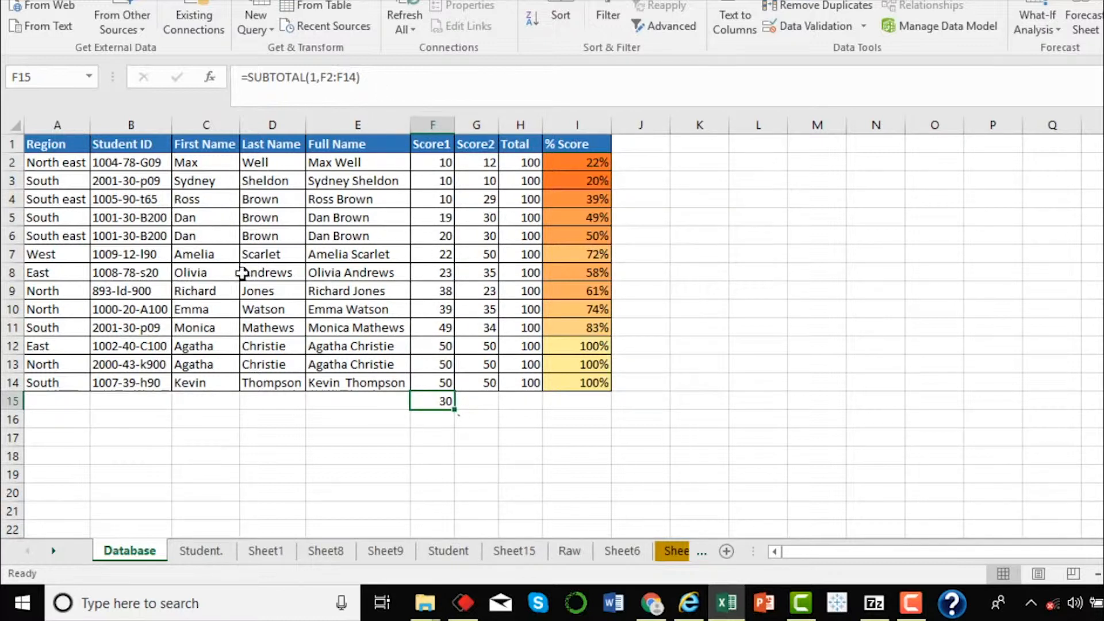
# Hide rows 6 to 10 of the student table
pyautogui.click(10, 236)
pyautogui.moveTo(11, 244); pyautogui.dragTo(9, 311)
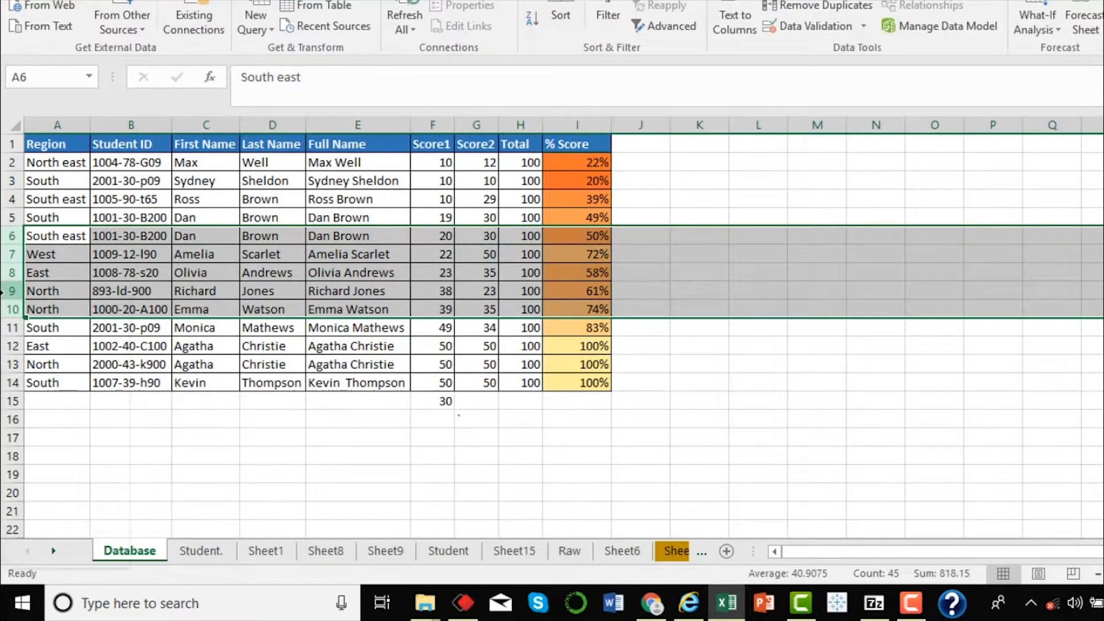
pyautogui.rightClick(2, 292)
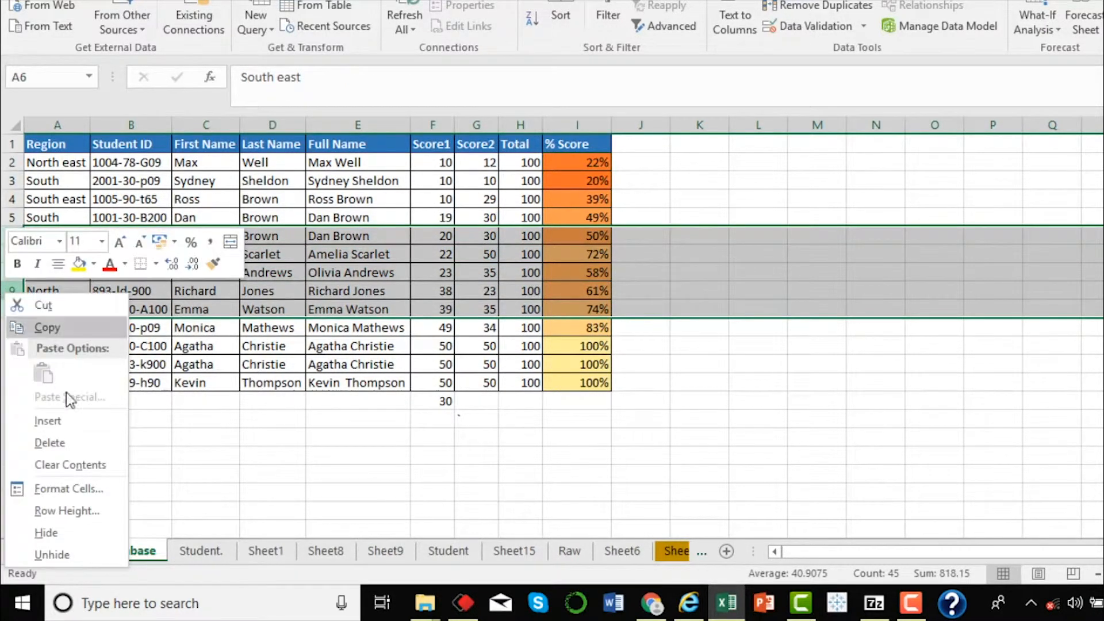
pyautogui.click(69, 528)
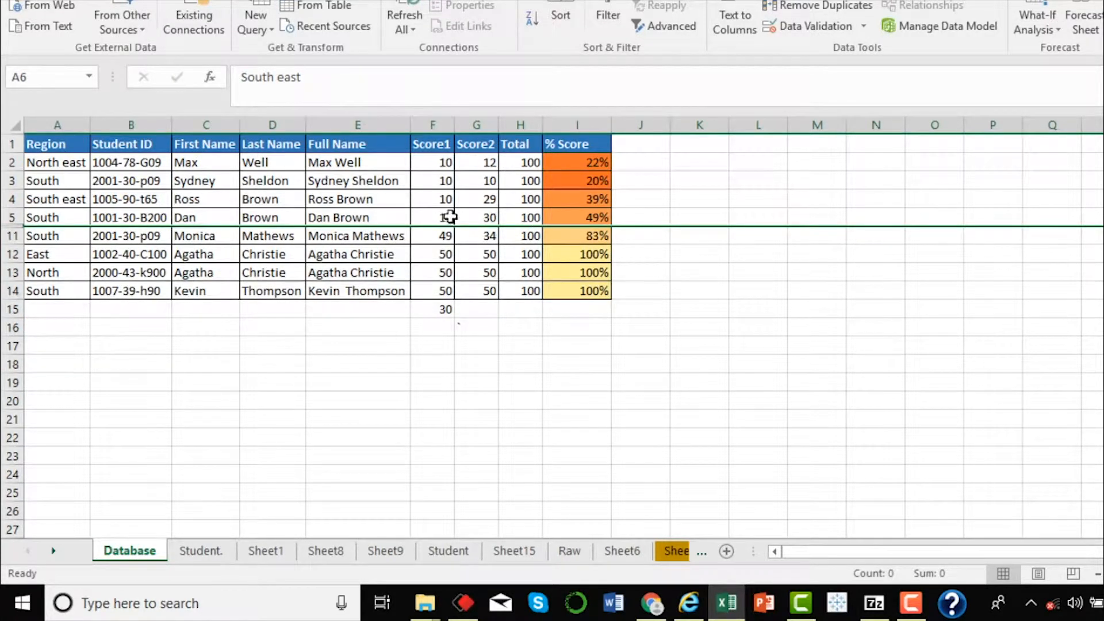
# Compare the F15 subtotal with the average of the visible Score1 cells, and look up the AVERAGE function number that ignores hidden rows
pyautogui.click(434, 313)
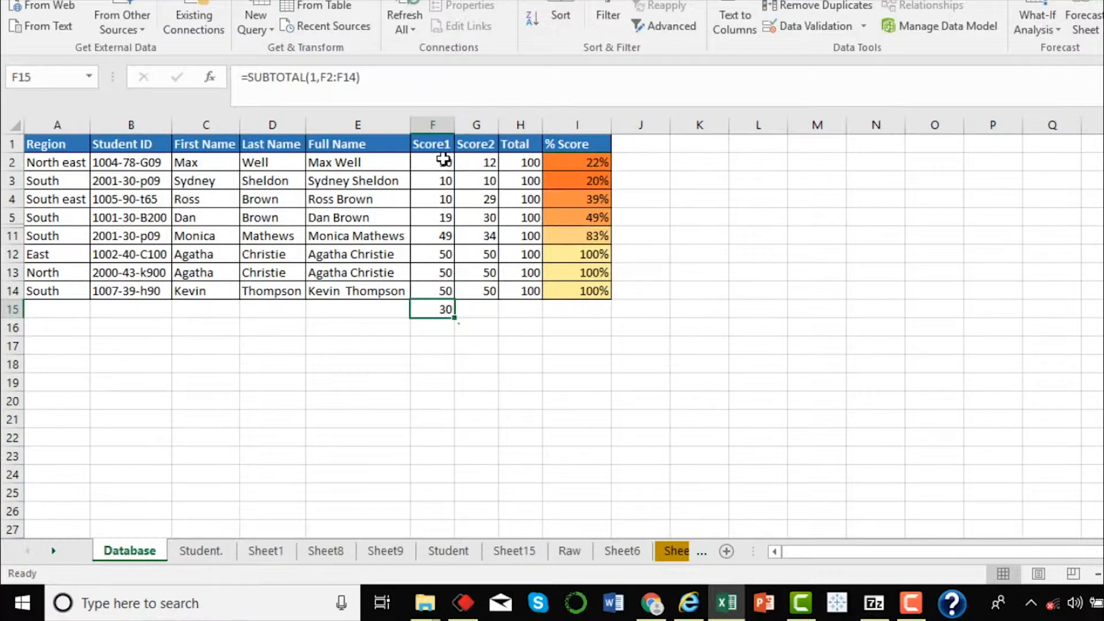
pyautogui.moveTo(443, 162); pyautogui.dragTo(431, 284)
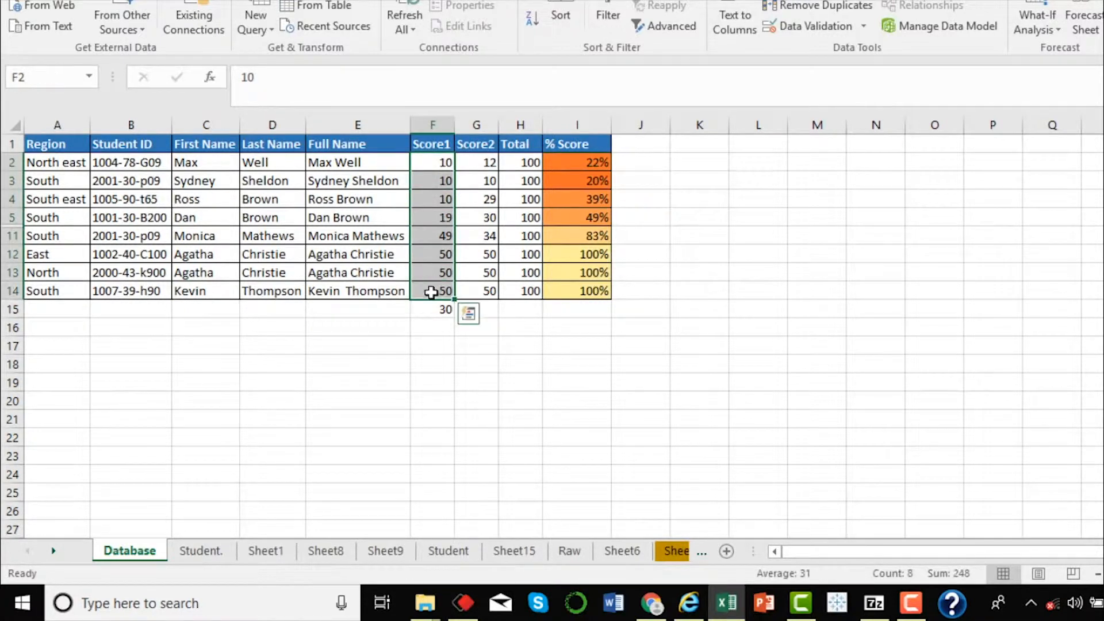
pyautogui.click(433, 308)
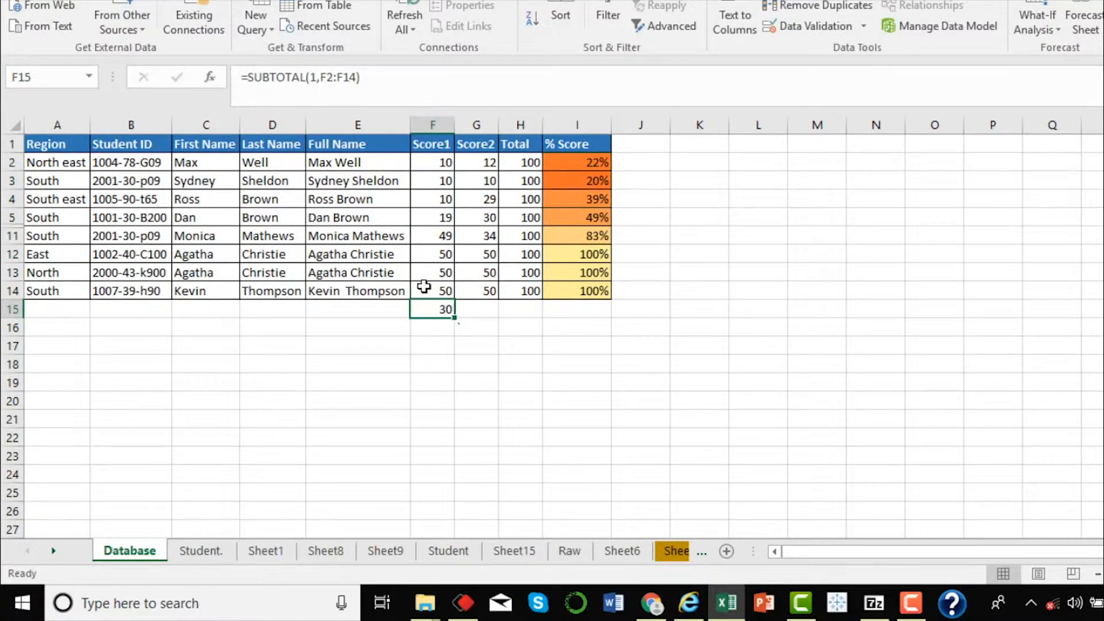
pyautogui.click(318, 78)
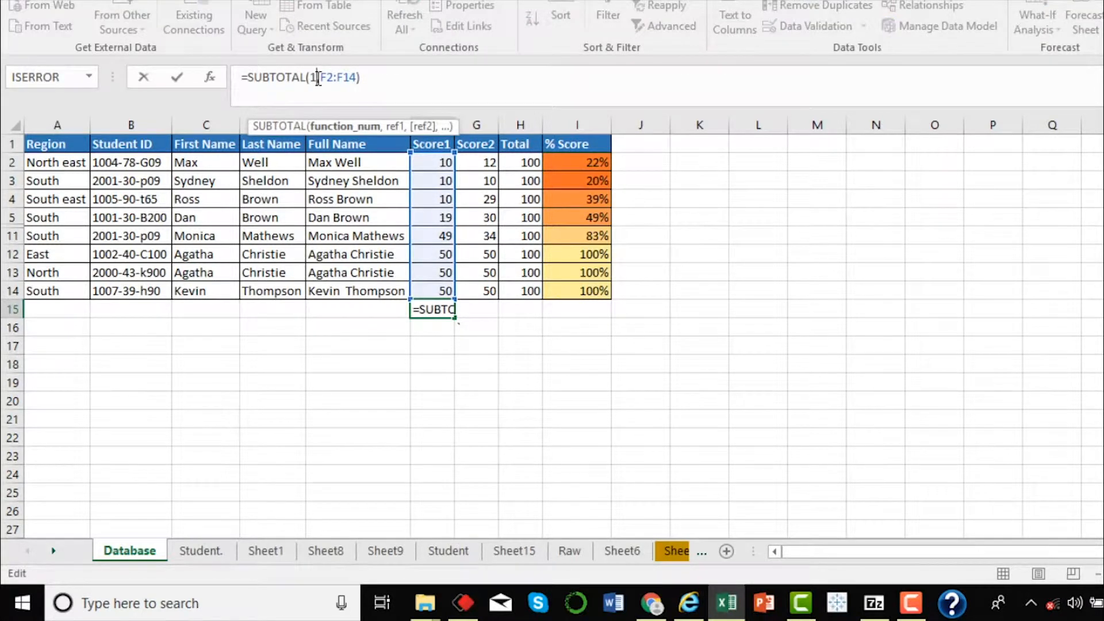
pyautogui.hotkey('ctrl', 'Return')
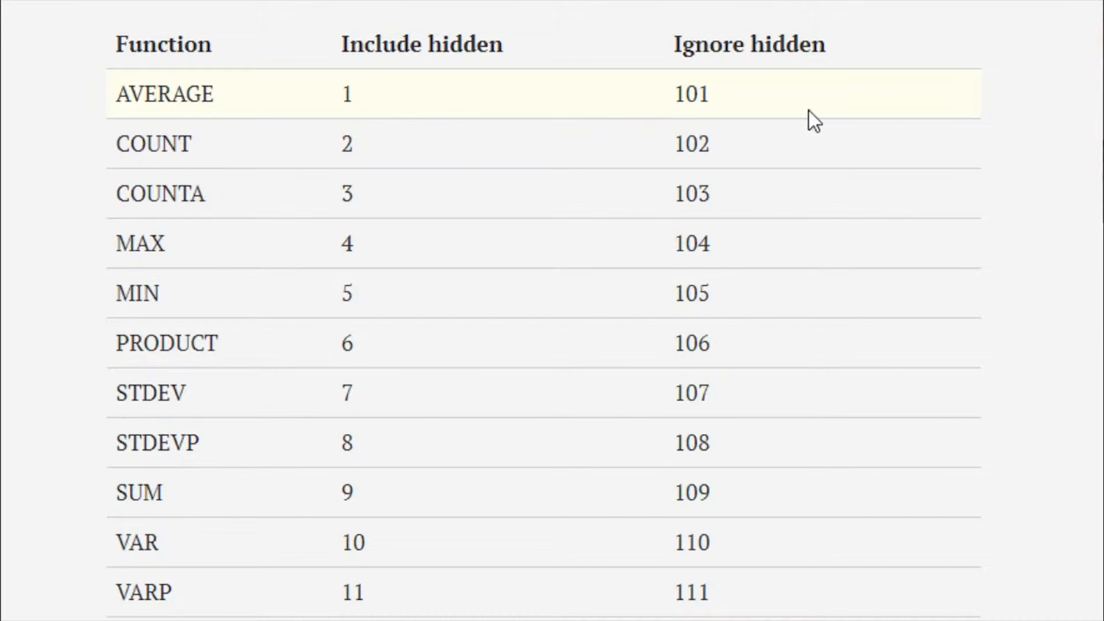
pyautogui.doubleClick(700, 96)
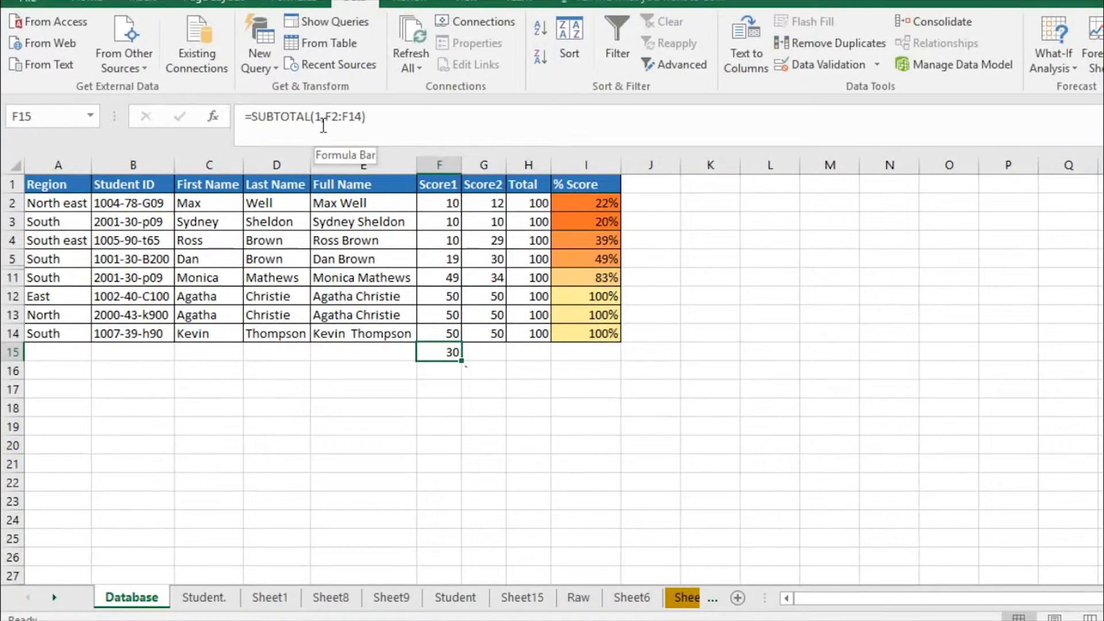
# Change the function number in the F15 SUBTOTAL formula to 101 so the average ignores hidden rows
pyautogui.click(323, 125)
pyautogui.write('01')
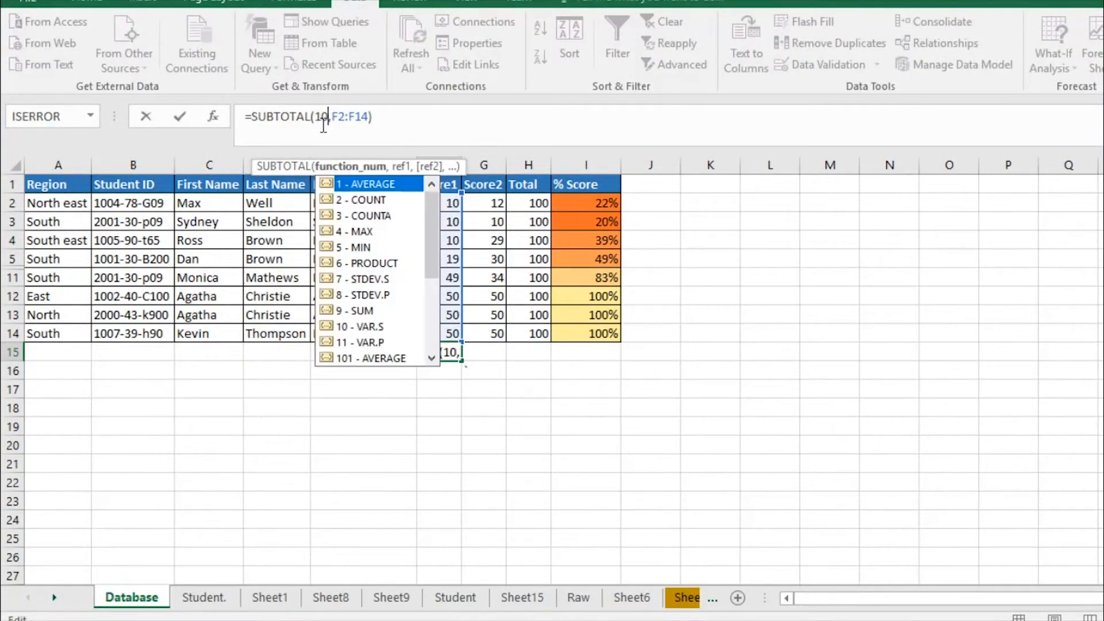
pyautogui.click(407, 123)
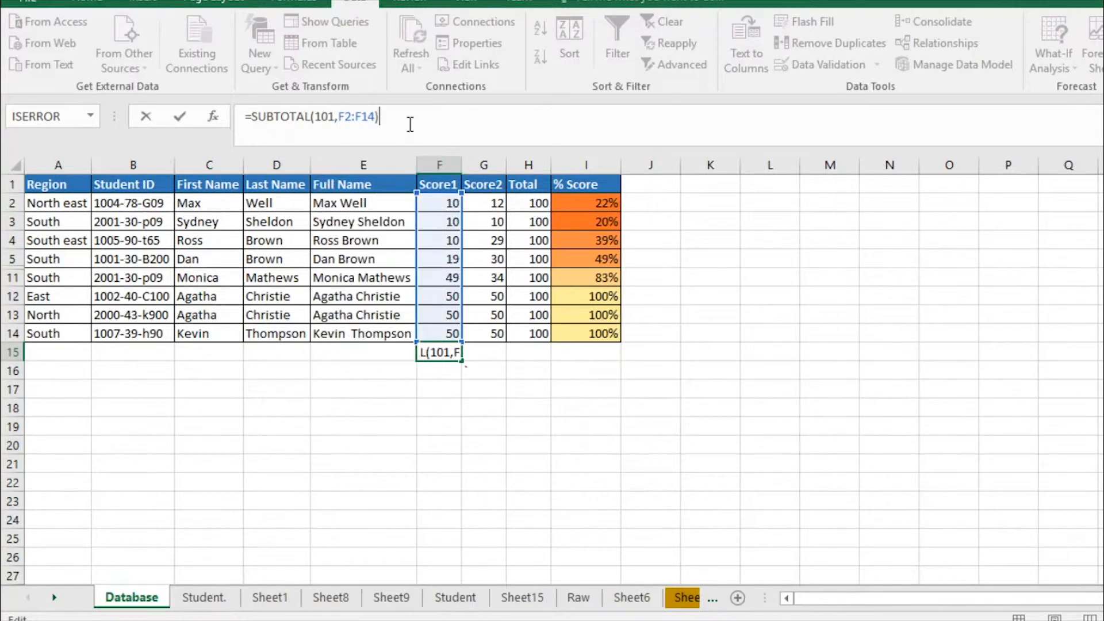
pyautogui.click(336, 118)
pyautogui.press('BackSpace')
pyautogui.write('1')
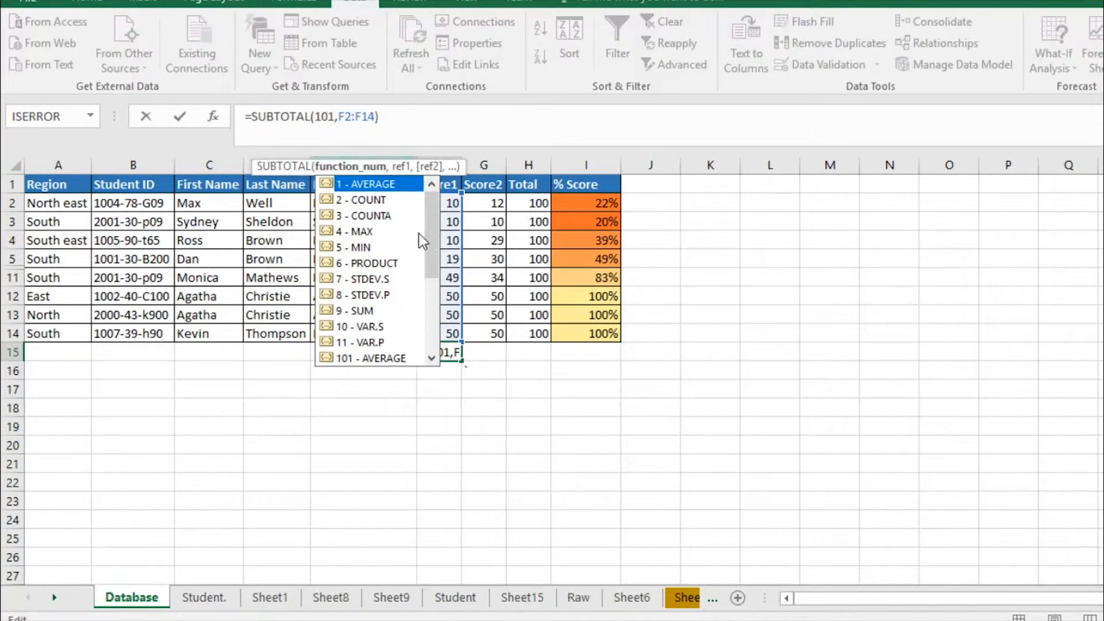
pyautogui.moveTo(433, 226); pyautogui.dragTo(437, 296)
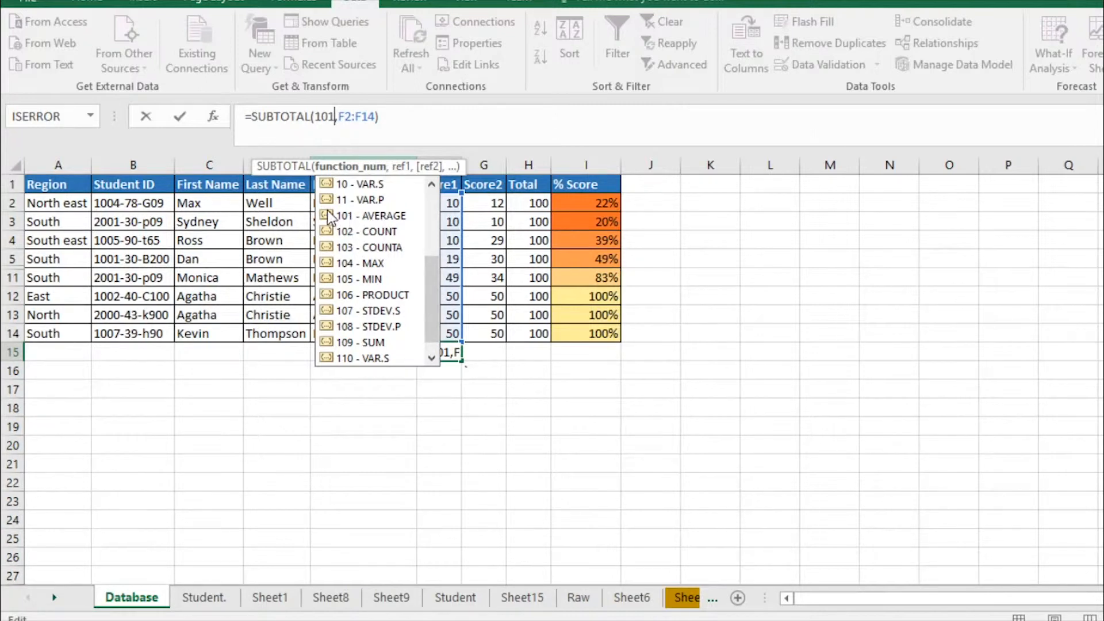
pyautogui.moveTo(431, 301); pyautogui.dragTo(435, 309)
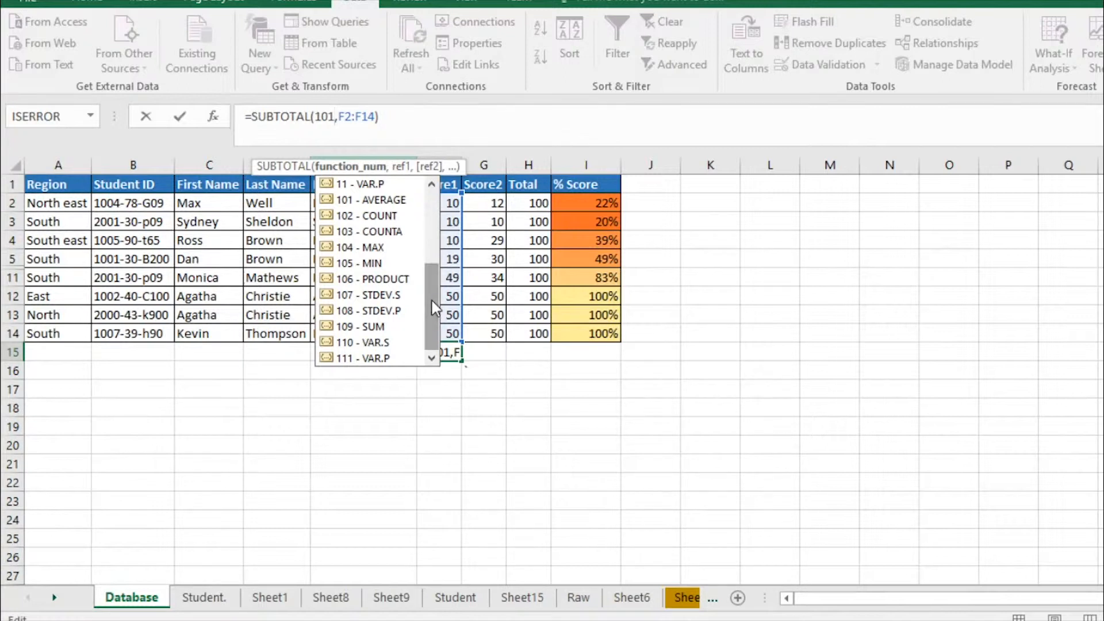
pyautogui.click(391, 123)
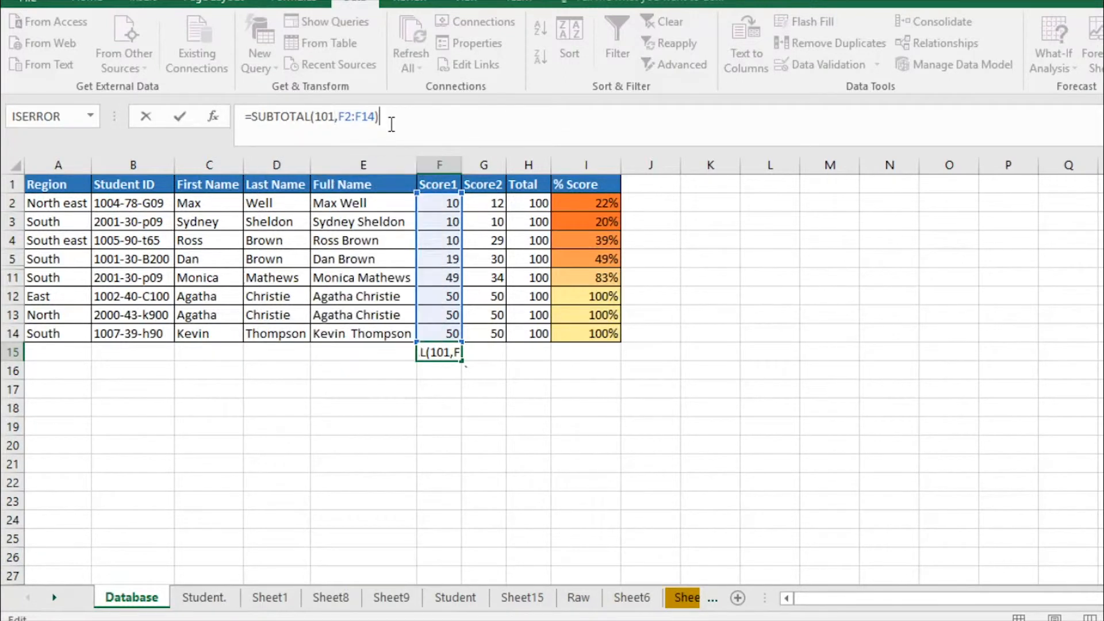
pyautogui.press('Return')
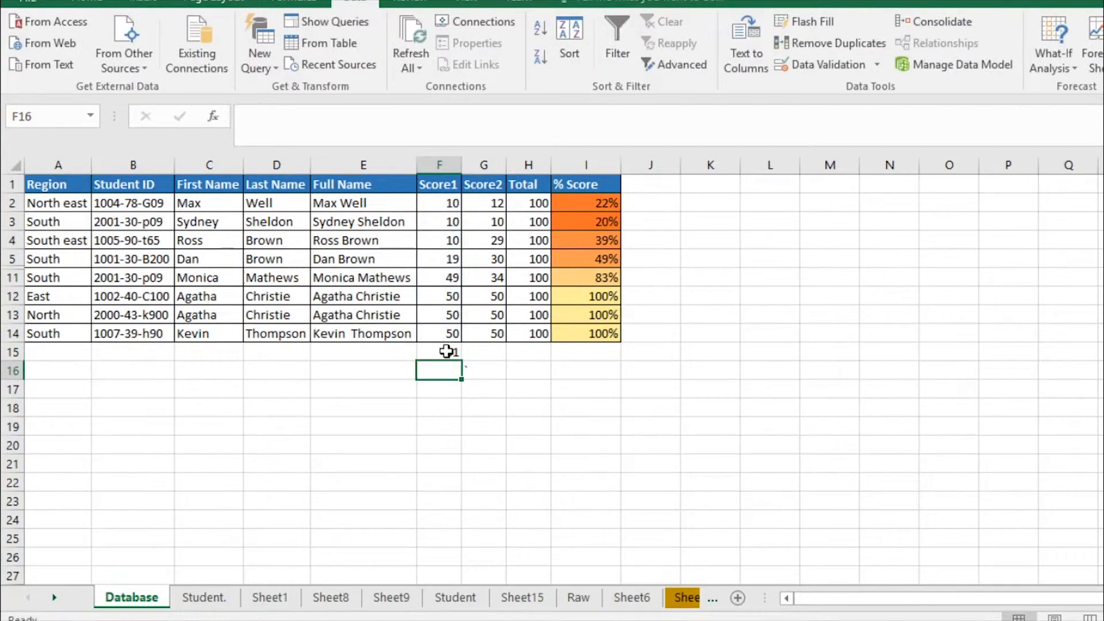
# Review the updated F15 formula and check its result against the average of the visible Score1 cells
pyautogui.click(450, 351)
pyautogui.click(466, 118)
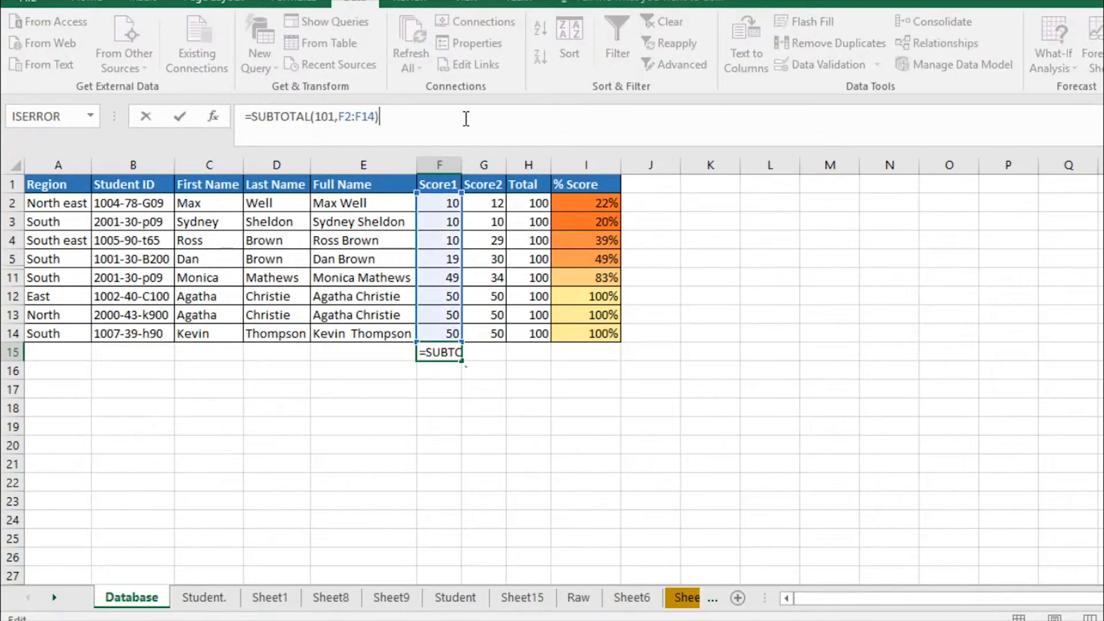
pyautogui.press('Escape')
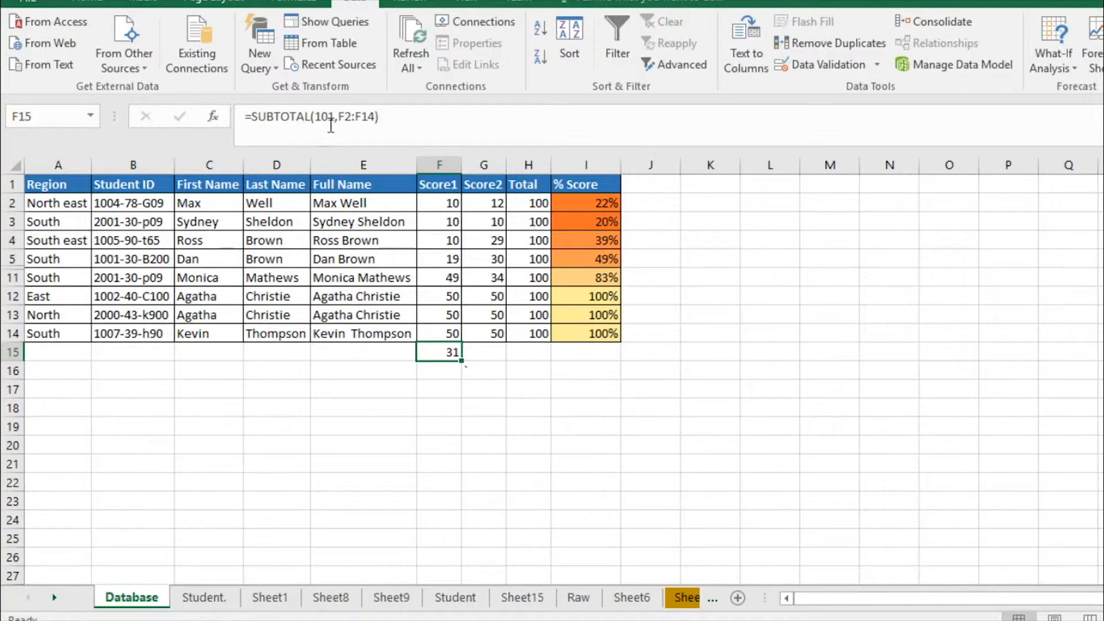
pyautogui.moveTo(438, 208); pyautogui.dragTo(450, 334)
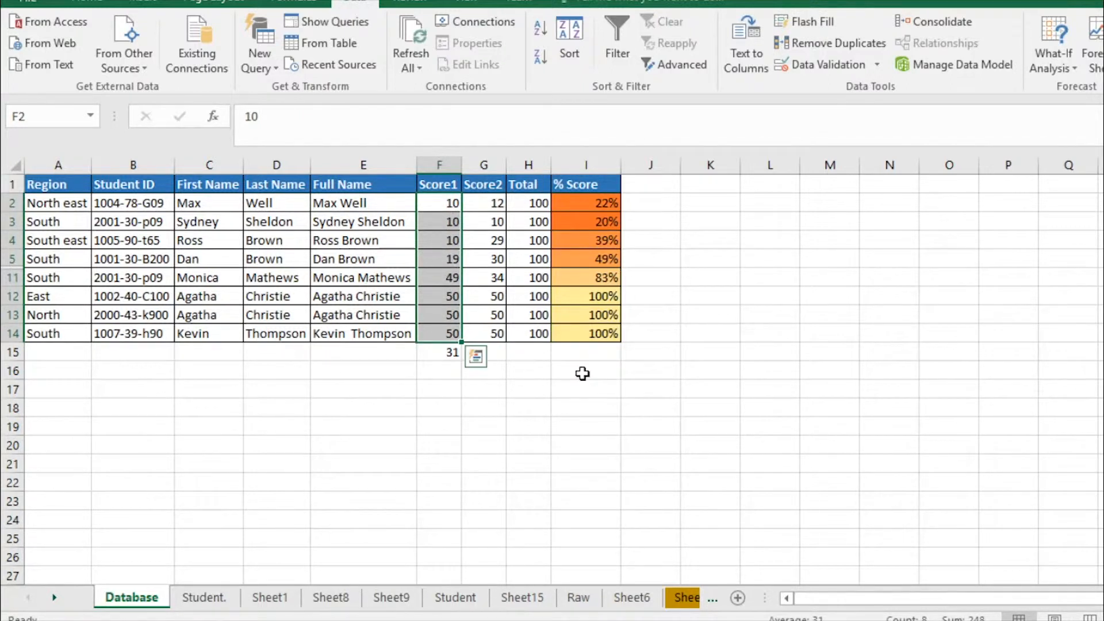
pyautogui.click(446, 354)
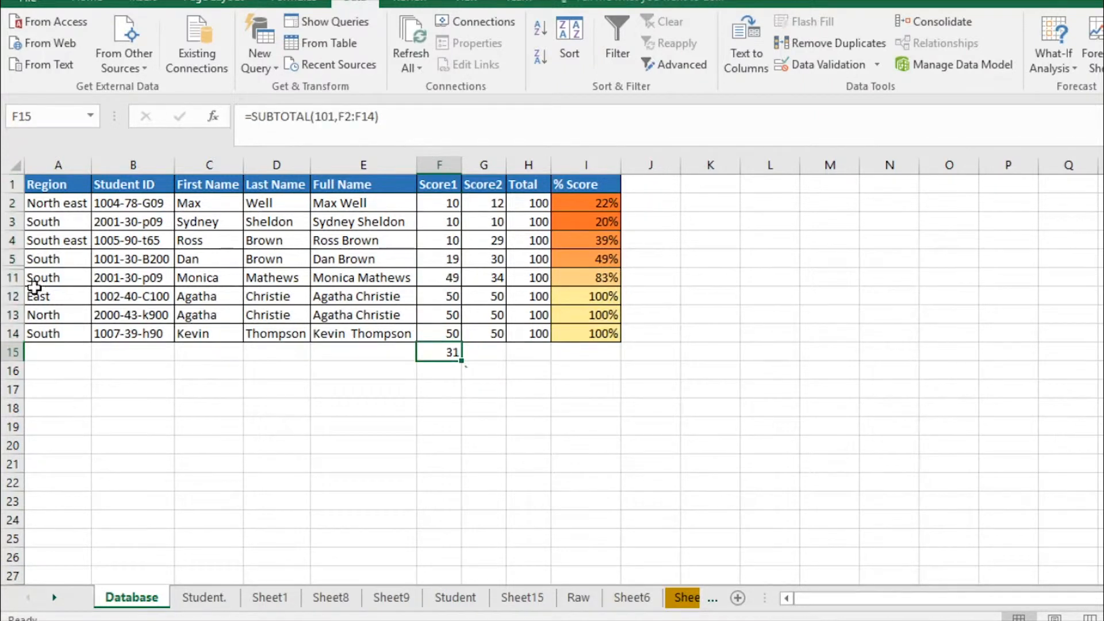
# Unhide all hidden rows on the Database sheet
pyautogui.click(9, 169)
pyautogui.rightClick(10, 167)
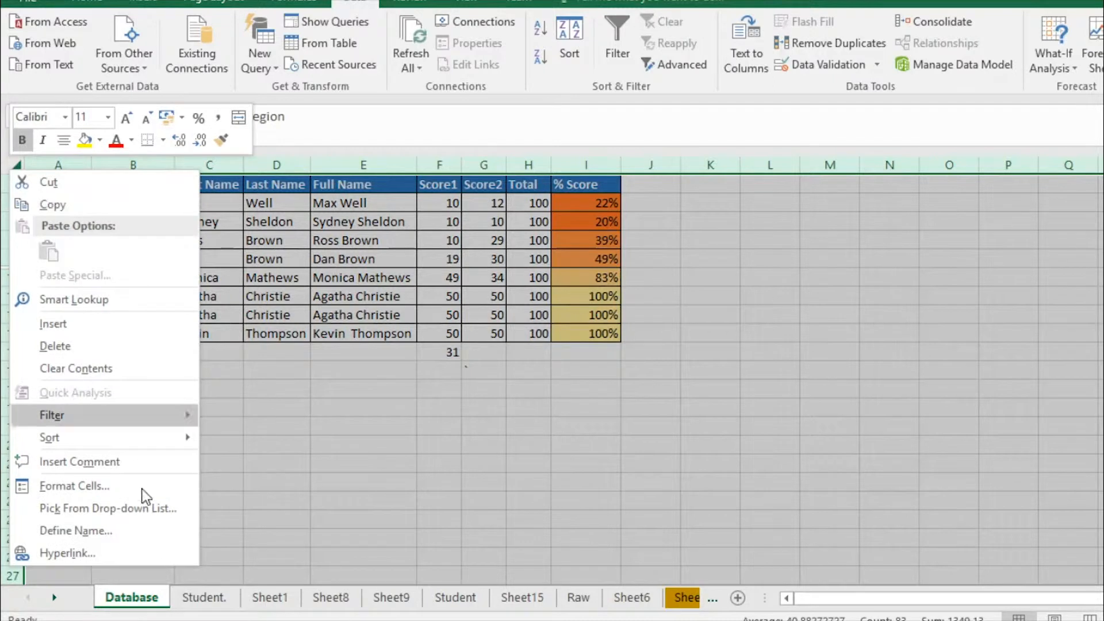
pyautogui.press('u')
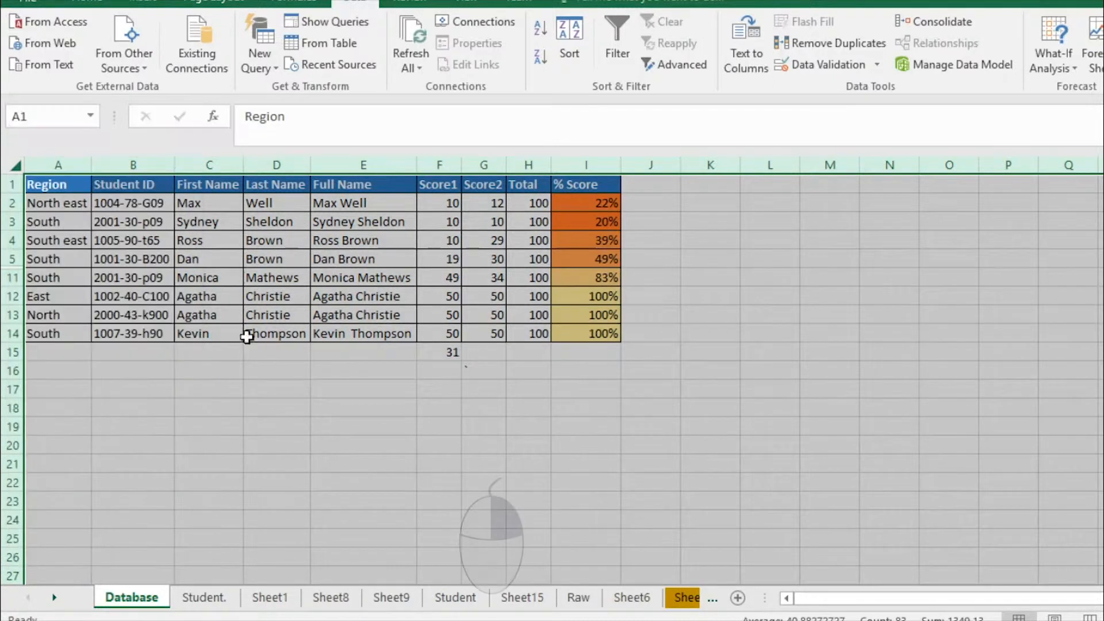
pyautogui.rightClick(10, 236)
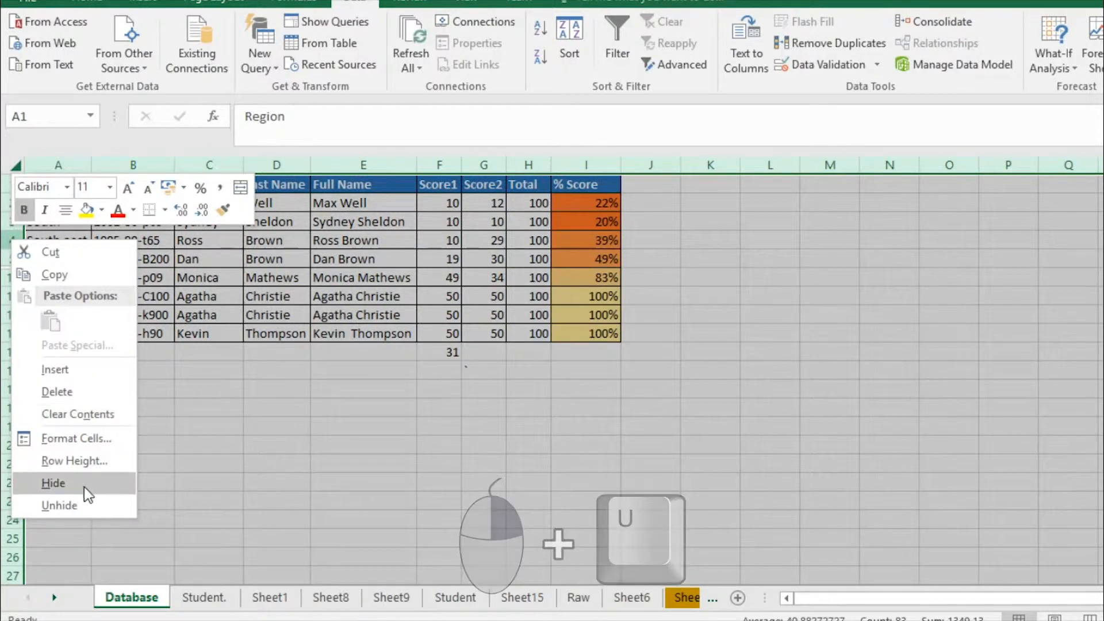
pyautogui.click(84, 503)
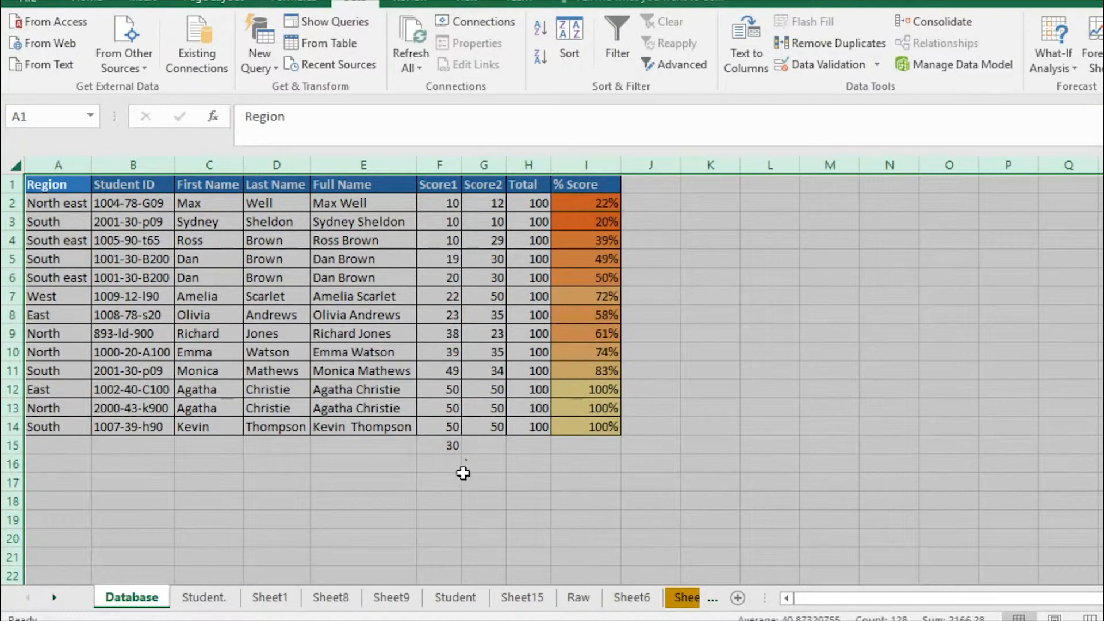
# Change the function number in the F15 SUBTOTAL formula to 10
pyautogui.click(443, 446)
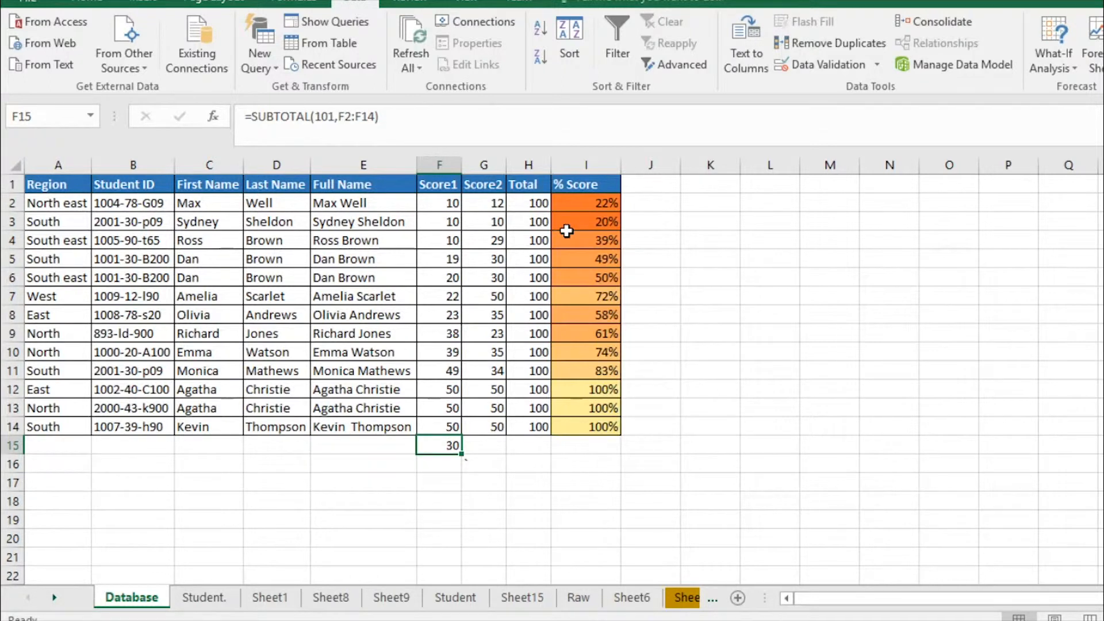
pyautogui.click(390, 116)
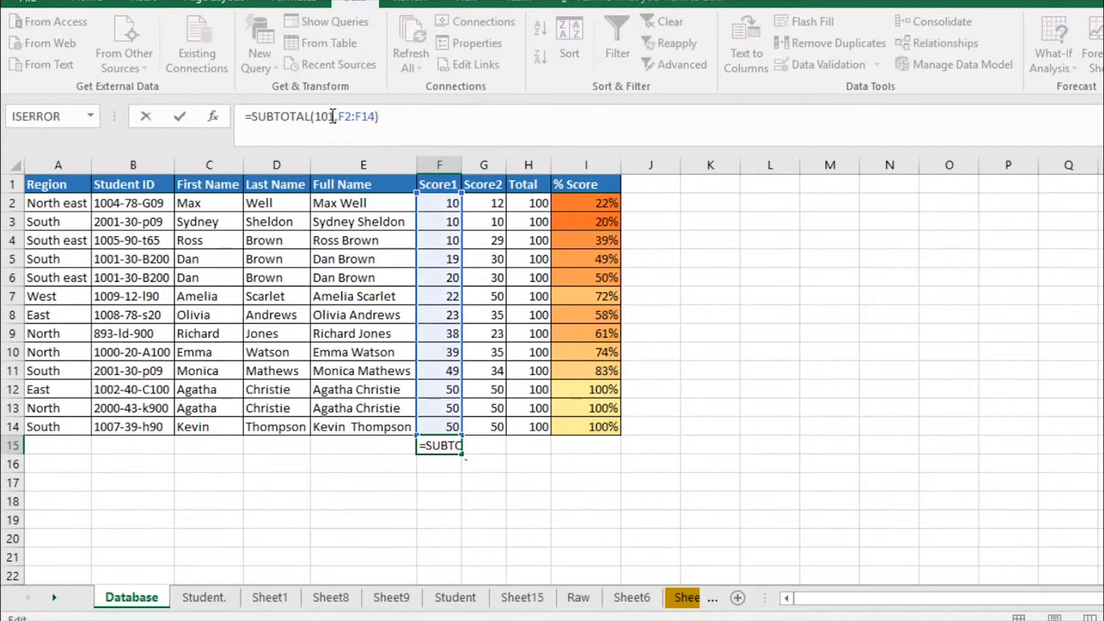
pyautogui.click(332, 117)
pyautogui.press('BackSpace')
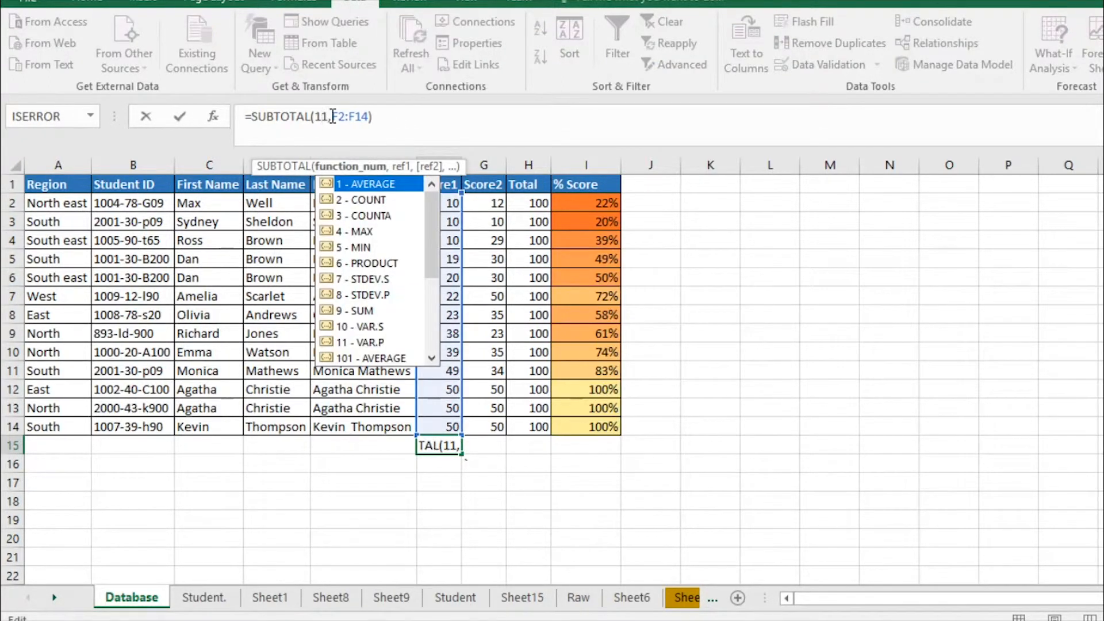
pyautogui.press('BackSpace')
pyautogui.press('BackSpace')
pyautogui.write('10')
pyautogui.moveTo(427, 207); pyautogui.dragTo(433, 236)
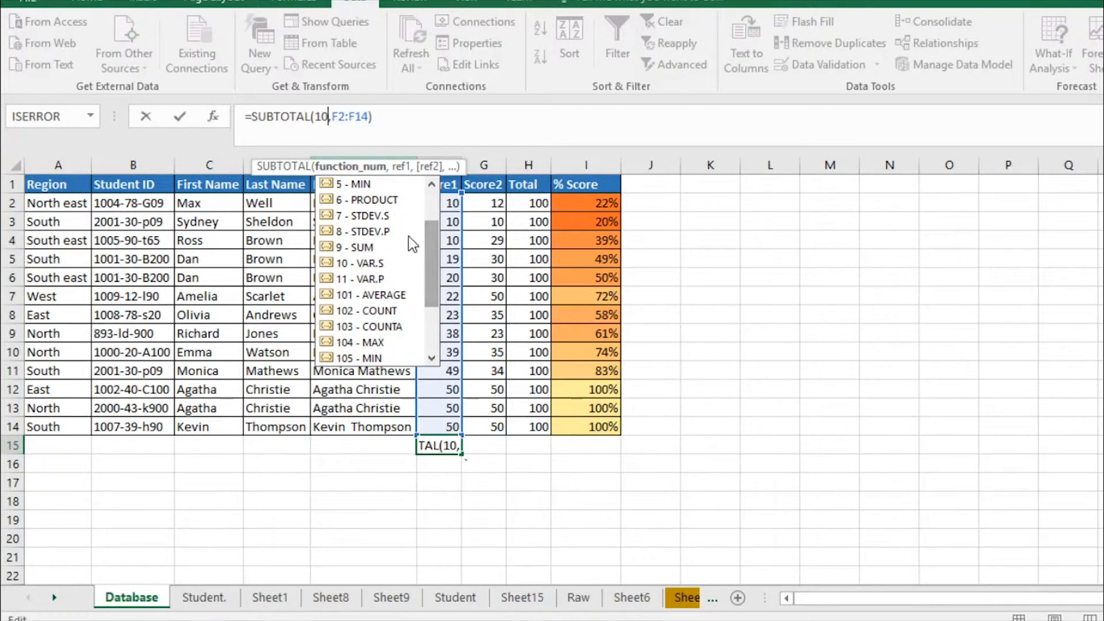
pyautogui.click(444, 258)
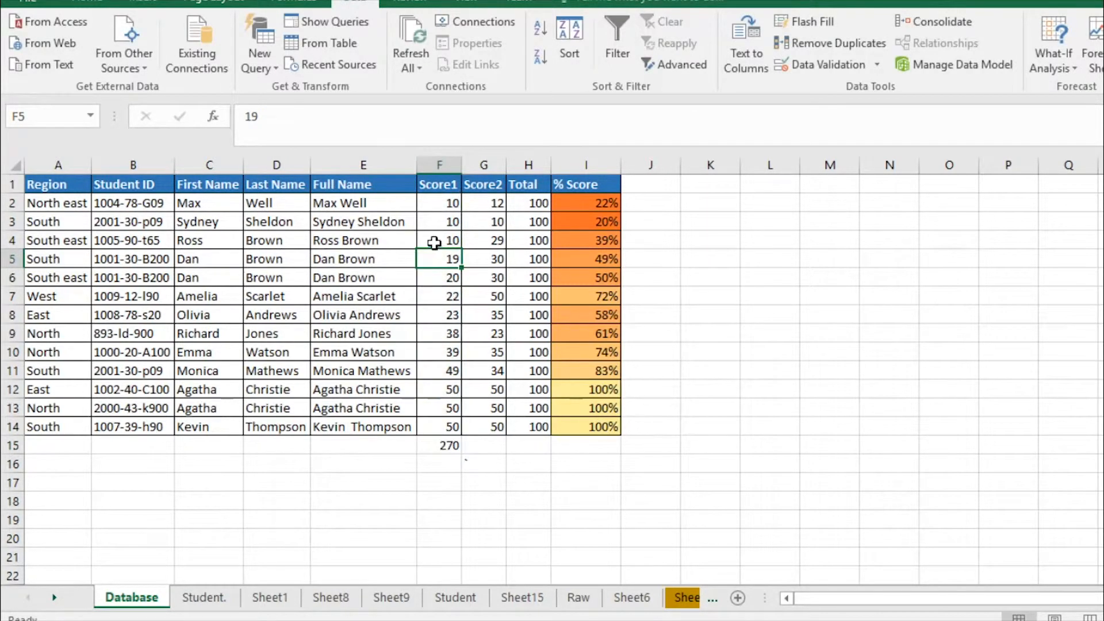
# Change the function number in the F15 SUBTOTAL formula to 105 so it returns the minimum while ignoring hidden rows
pyautogui.click(451, 445)
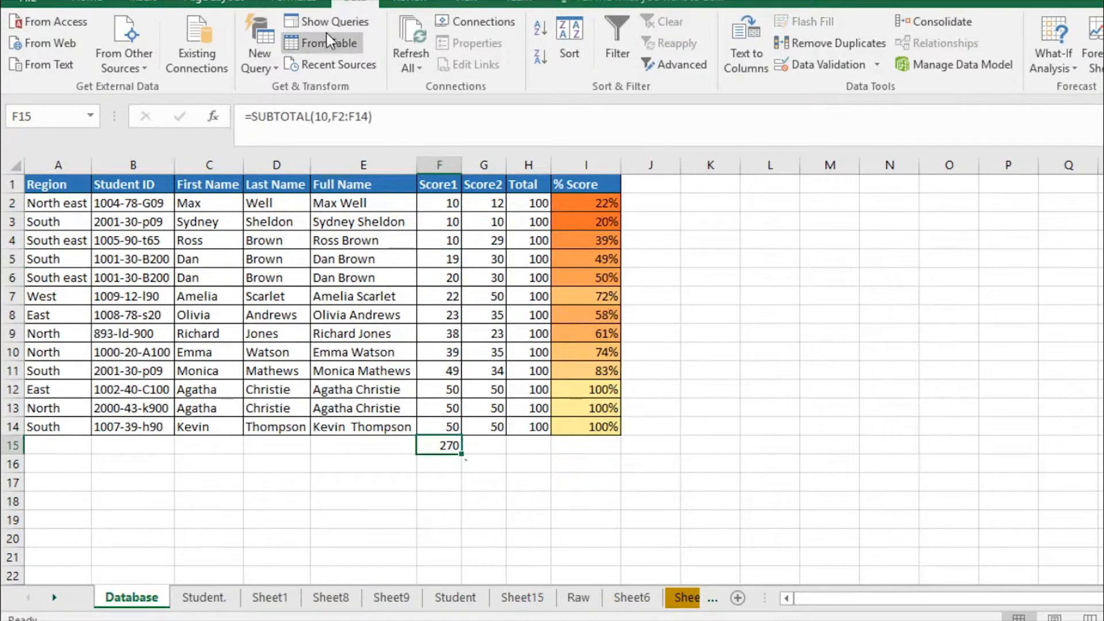
pyautogui.click(324, 115)
pyautogui.press('Delete')
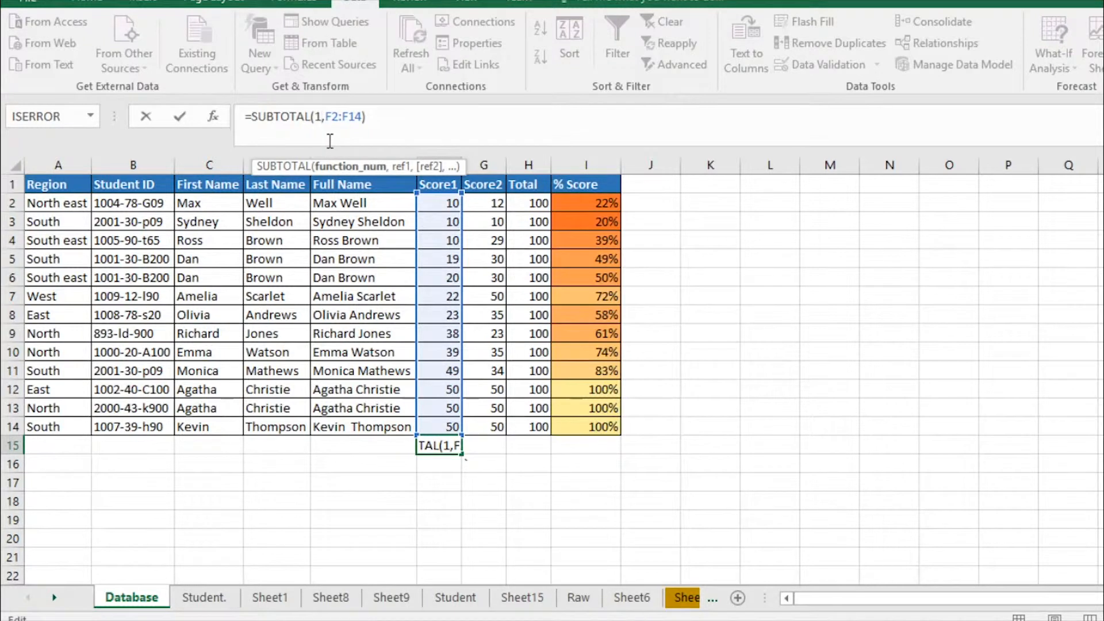
pyautogui.press('BackSpace')
pyautogui.write('1')
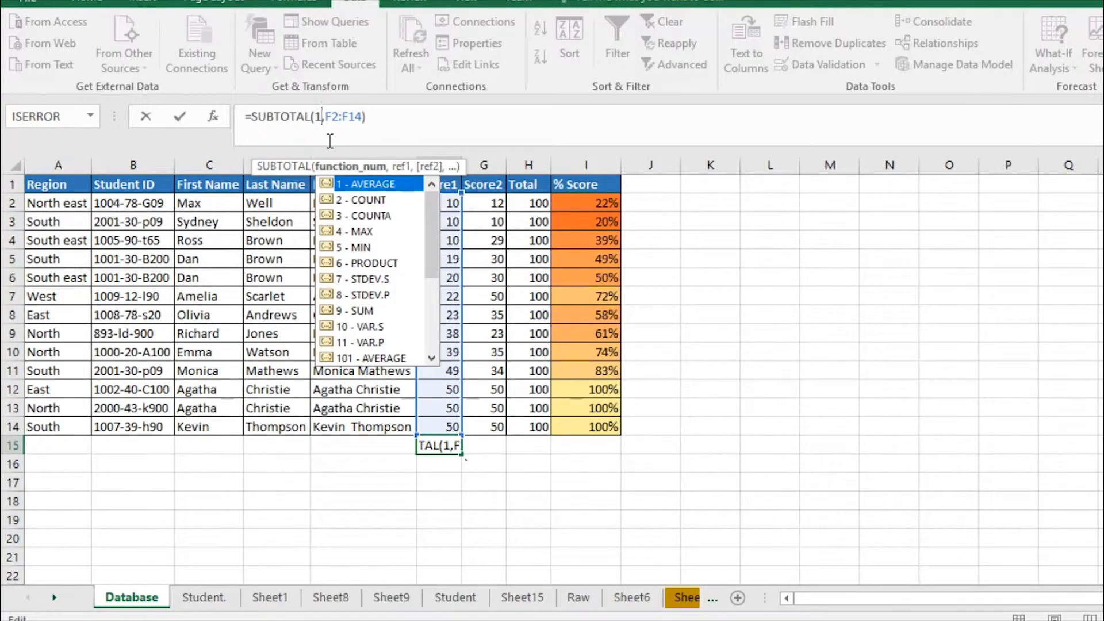
pyautogui.moveTo(436, 214); pyautogui.dragTo(439, 263)
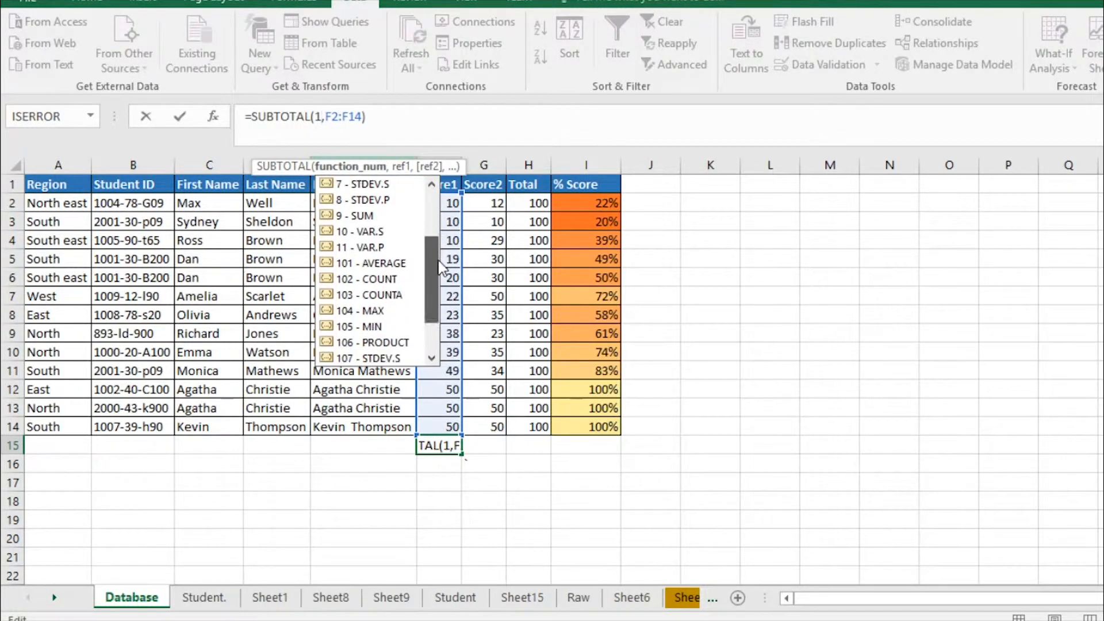
pyautogui.doubleClick(382, 328)
pyautogui.press('Return')
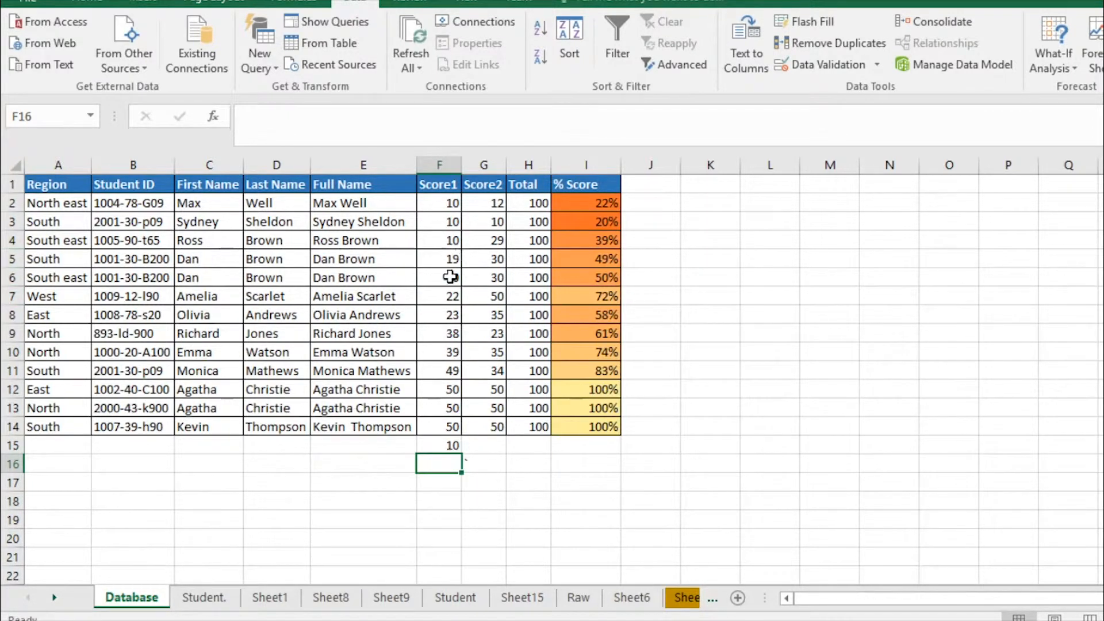
# Review the Score1 values in F2:F14 and hide rows 2 to 5 of the student table
pyautogui.moveTo(452, 206); pyautogui.dragTo(452, 427)
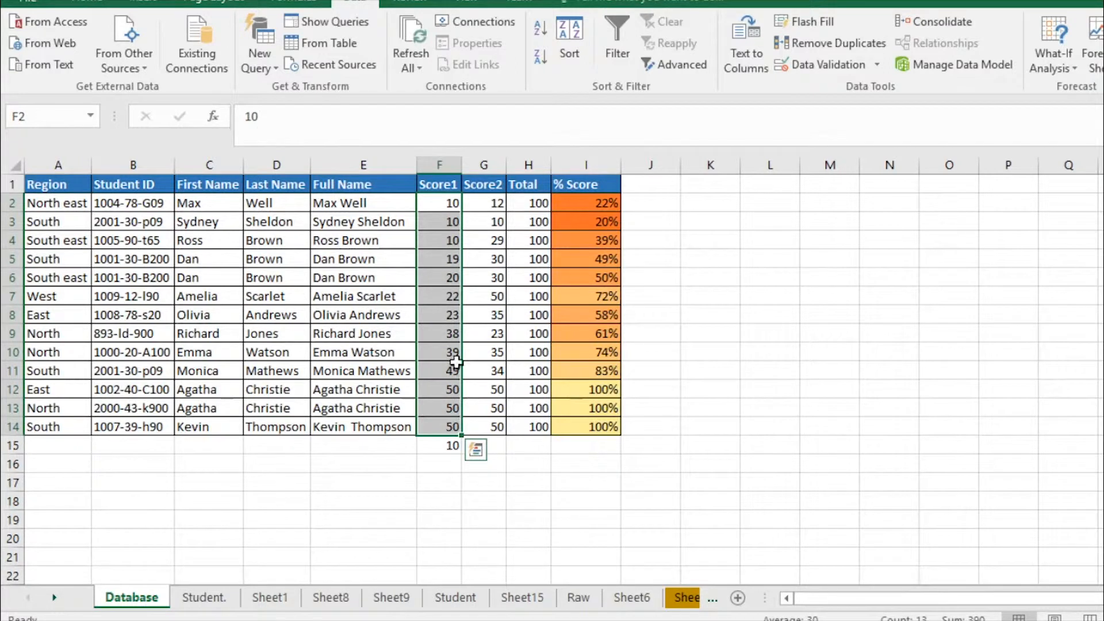
pyautogui.click(446, 207)
pyautogui.moveTo(12, 203); pyautogui.dragTo(18, 258)
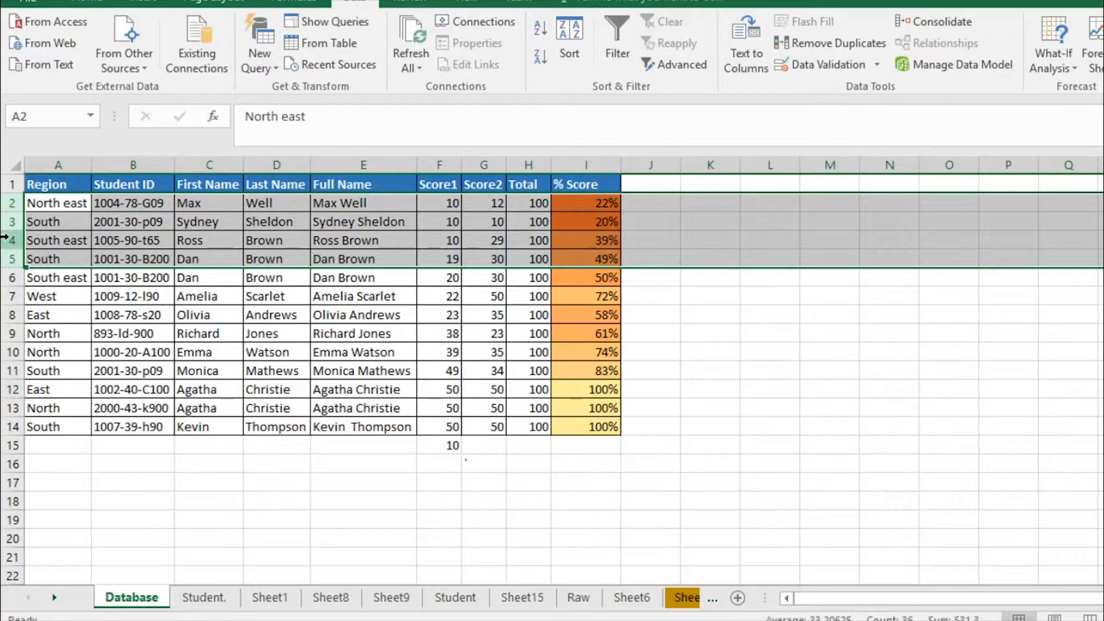
pyautogui.rightClick(5, 235)
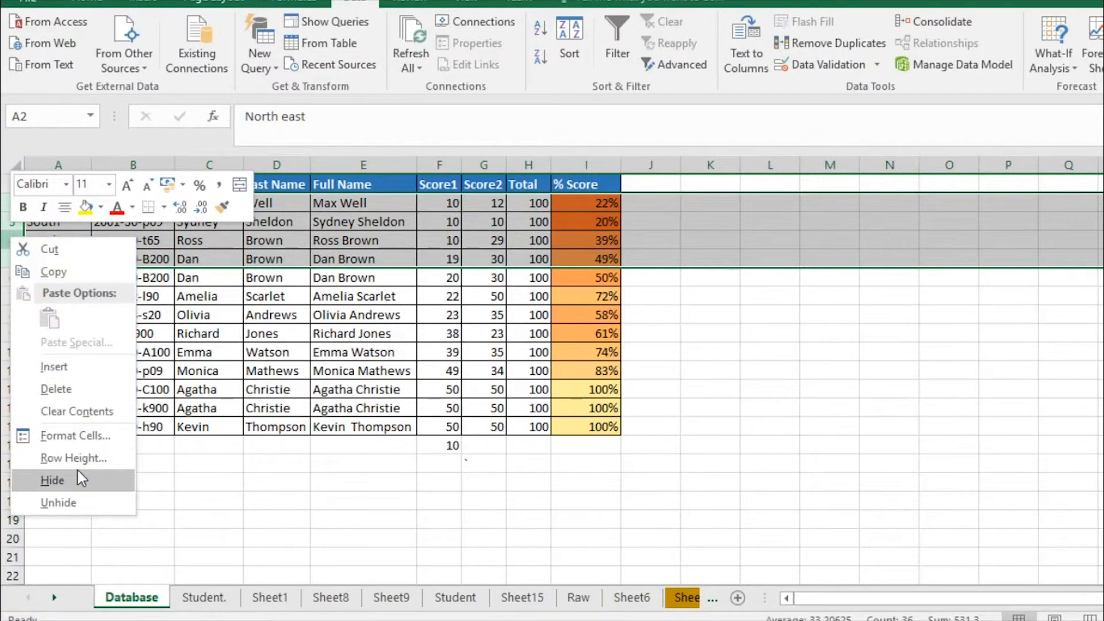
pyautogui.click(90, 484)
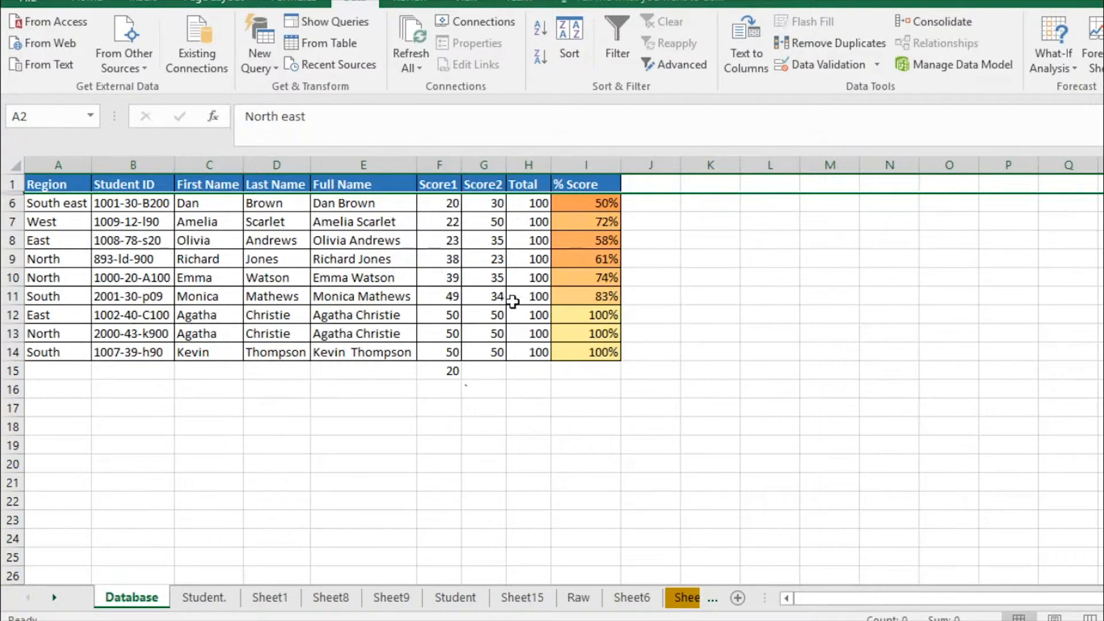
# Compare the F15 subtotal formula and its result with the lowest visible Score1 value
pyautogui.click(452, 371)
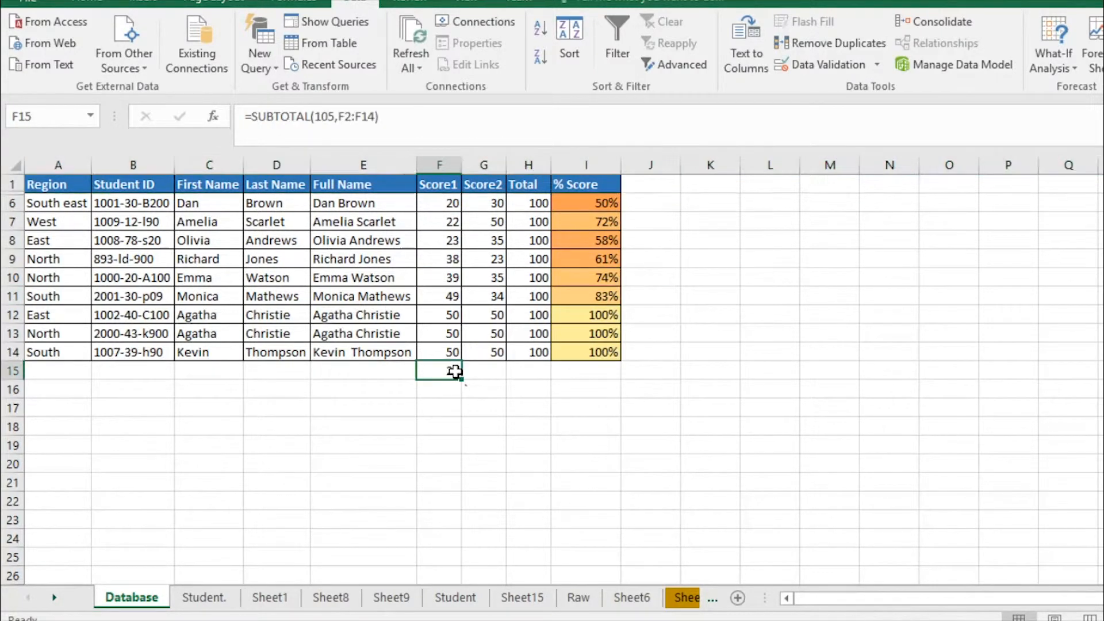
pyautogui.click(438, 203)
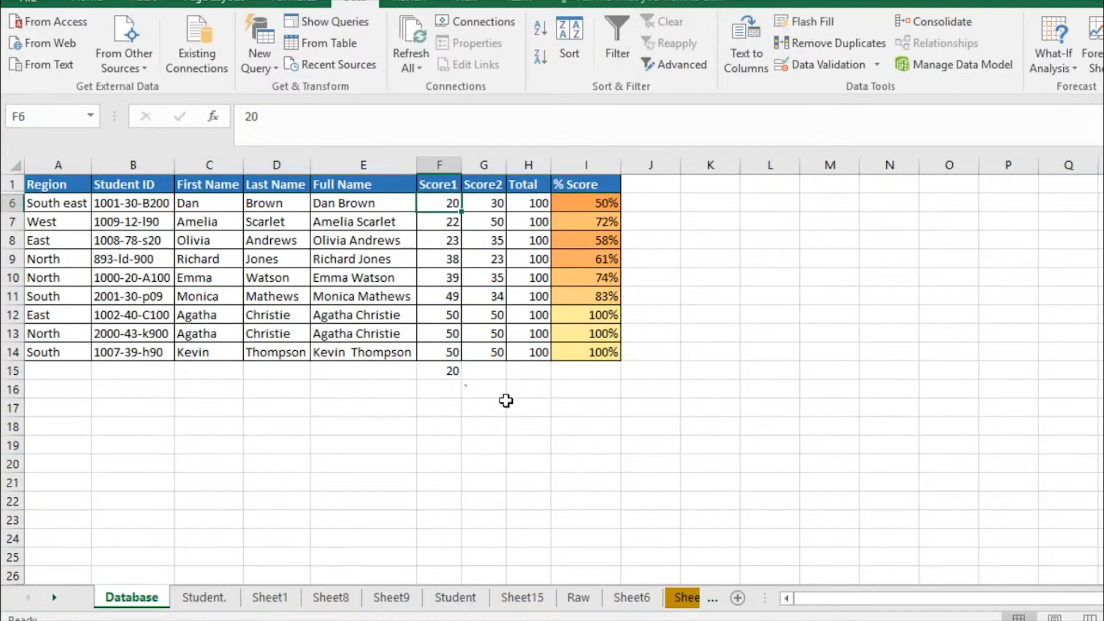
pyautogui.click(448, 368)
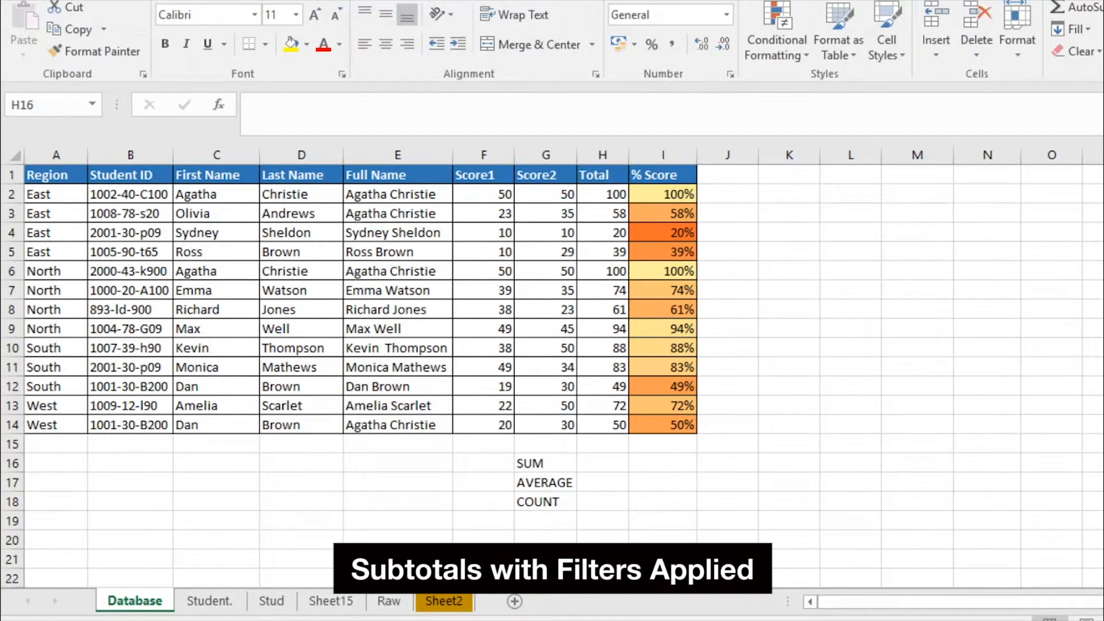
# Enter =SUBTOTAL(9,H2:H14) in H16 beside the SUM label to sum the Total column
pyautogui.click(550, 467)
pyautogui.moveTo(555, 462); pyautogui.dragTo(556, 502)
pyautogui.click(587, 464)
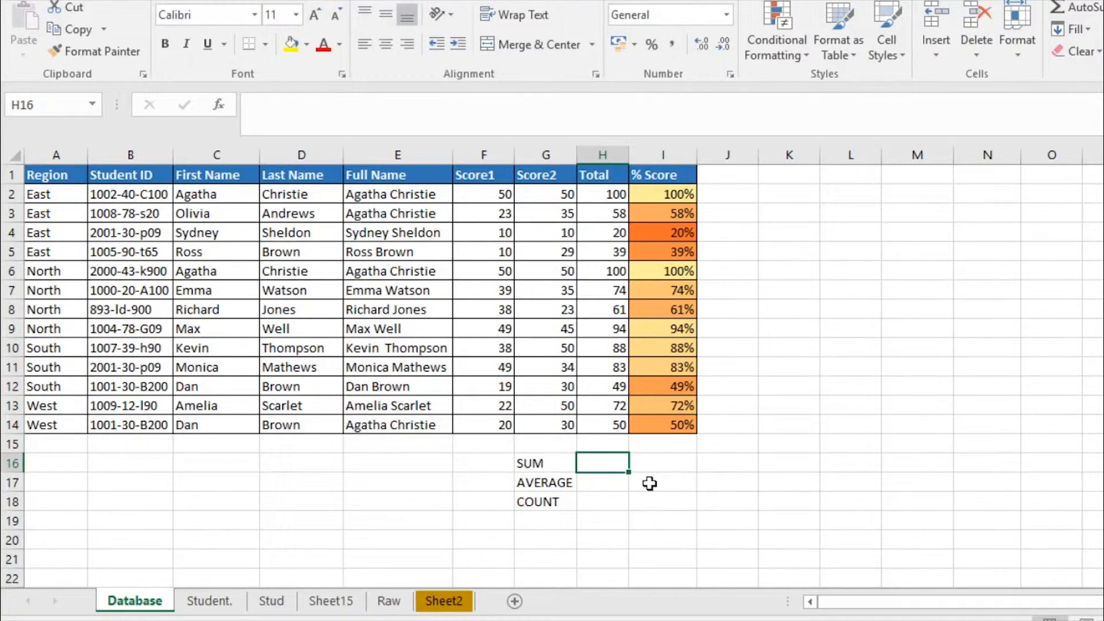
pyautogui.write('=sub')
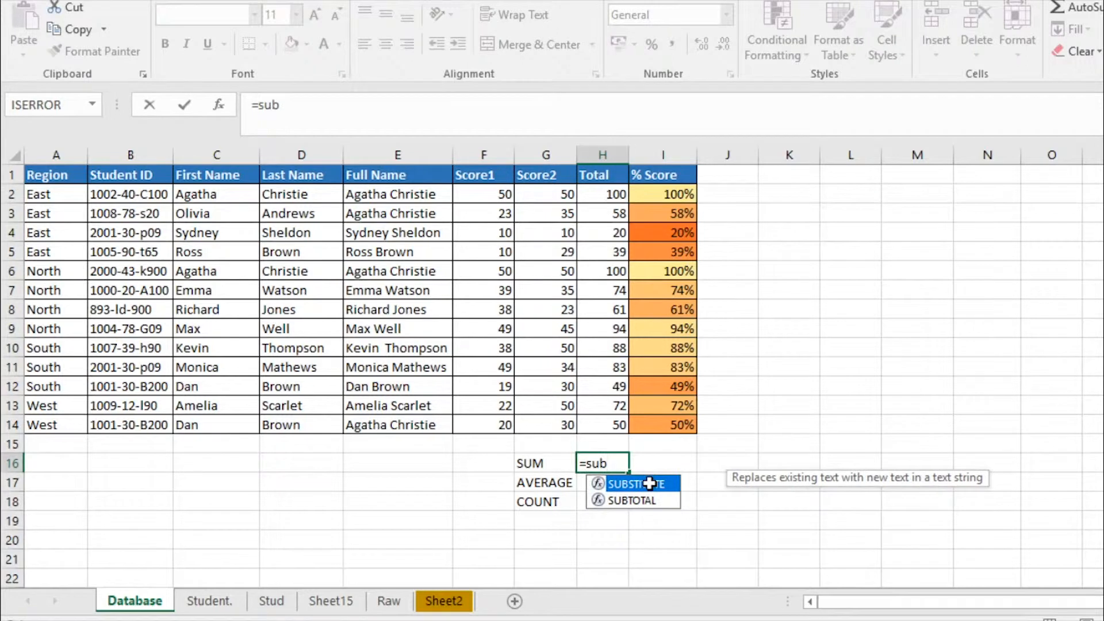
pyautogui.write('t')
pyautogui.press('Tab')
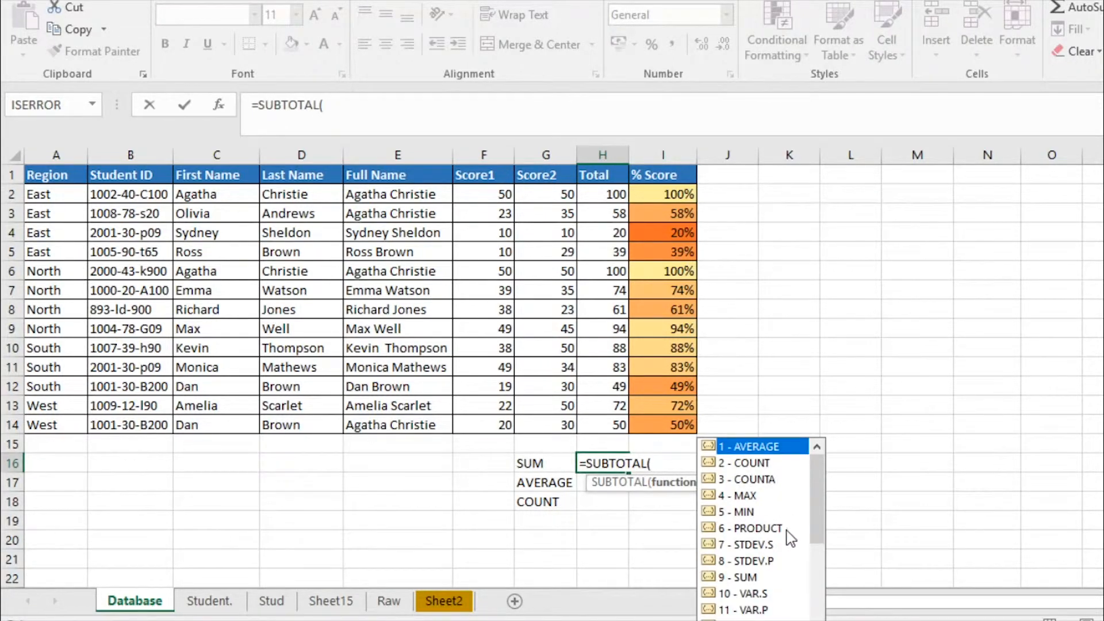
pyautogui.doubleClick(747, 577)
pyautogui.press('Return')
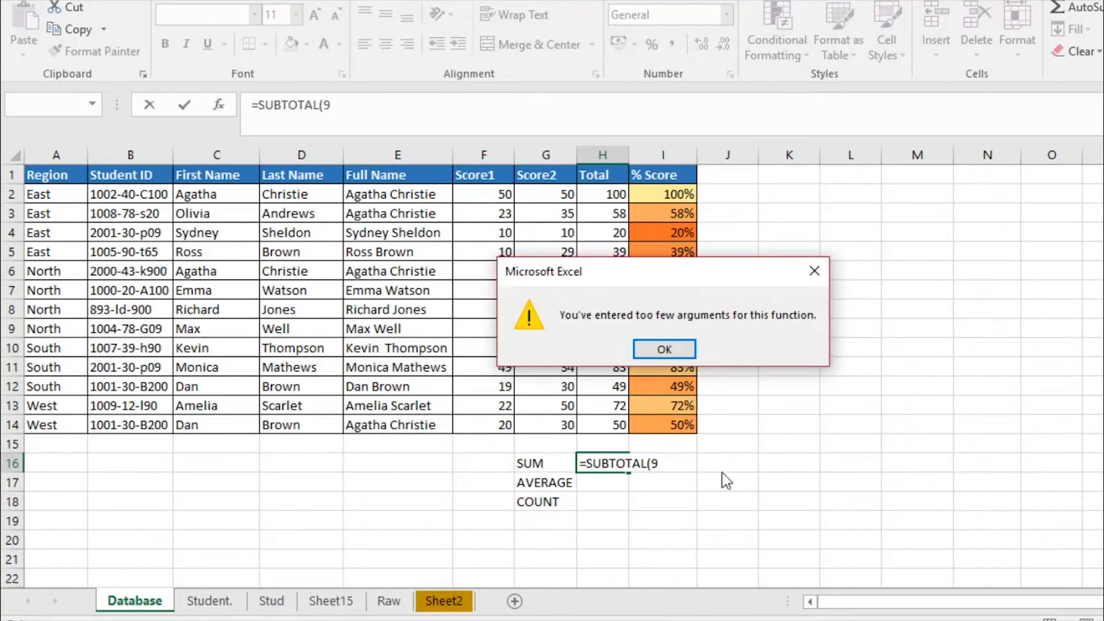
pyautogui.click(686, 346)
pyautogui.write(',')
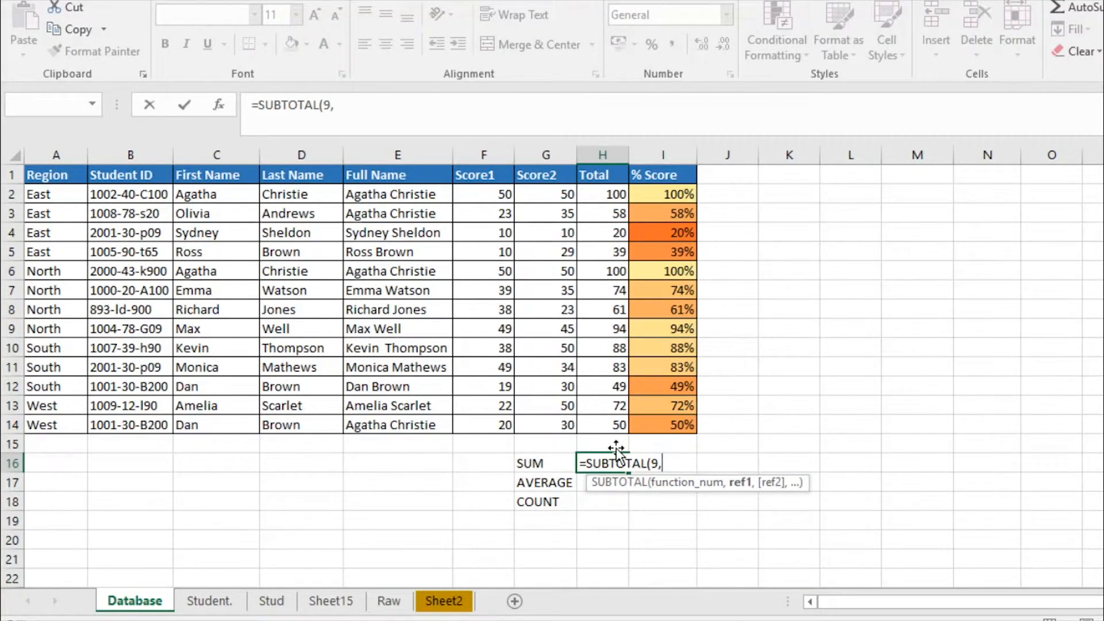
pyautogui.moveTo(602, 191); pyautogui.dragTo(599, 425)
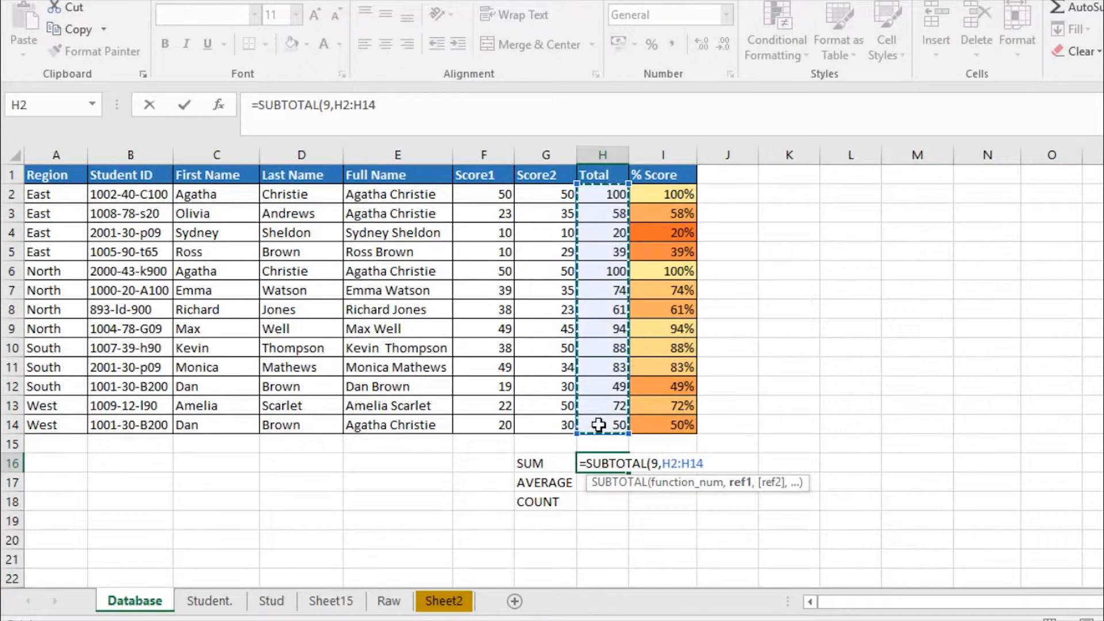
pyautogui.hotkey('ctrl', 'Return')
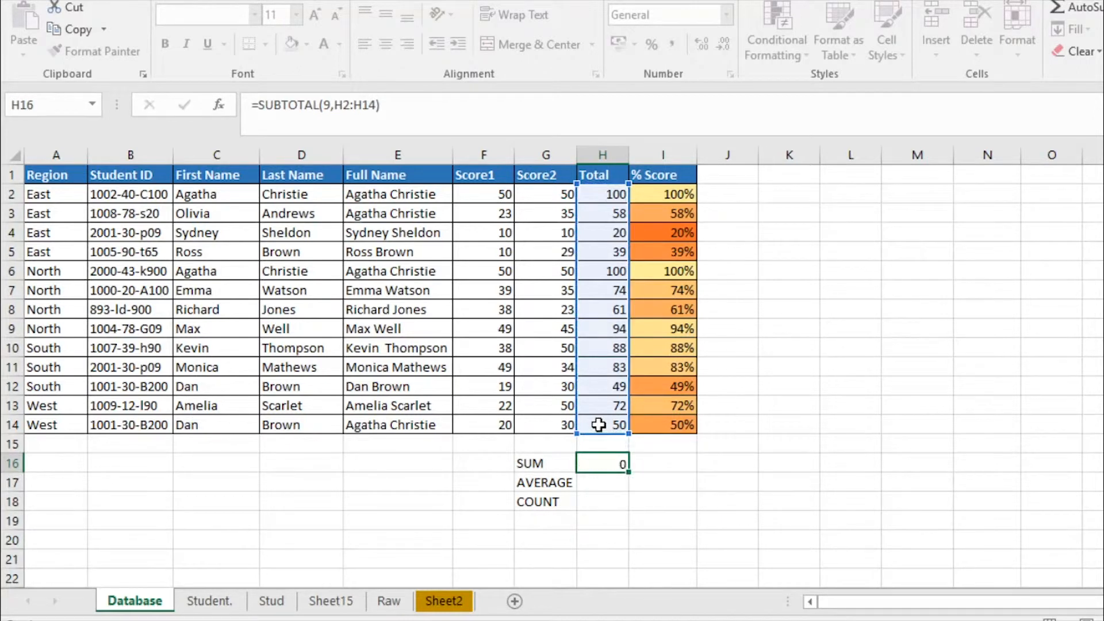
pyautogui.press('Return')
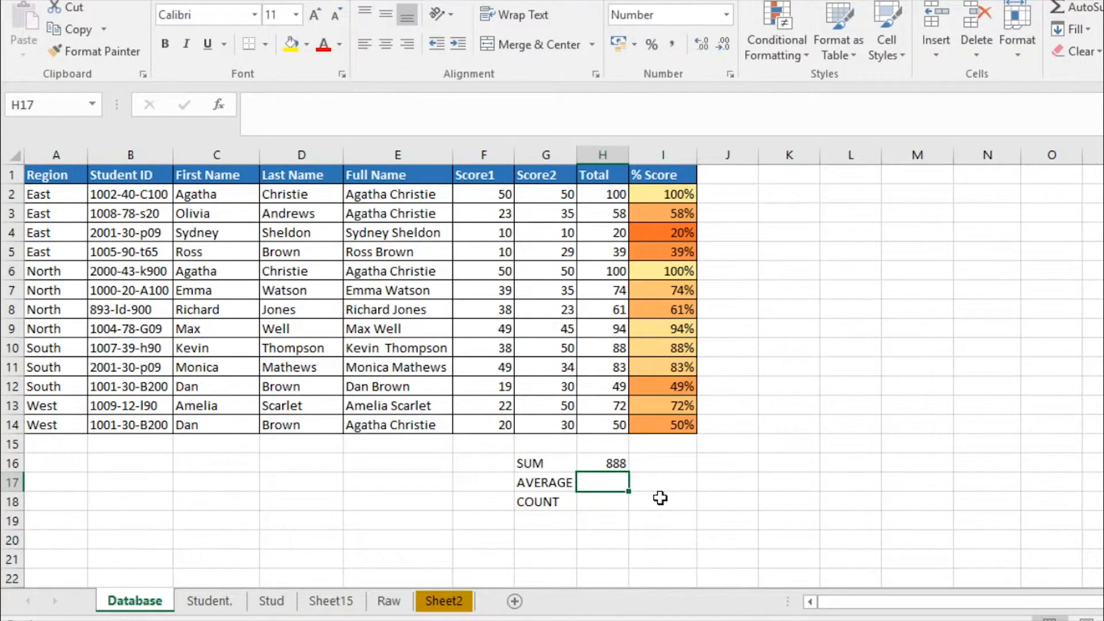
# Enter =SUBTOTAL(1,H2:H14) in H17 beside the AVERAGE label to average the Total column
pyautogui.write('=')
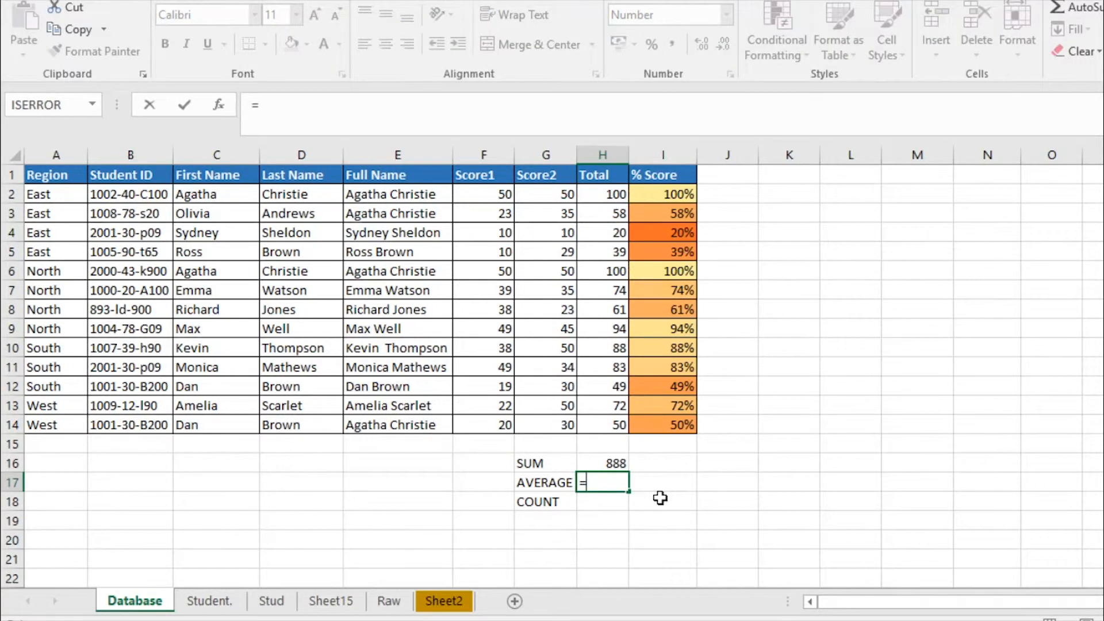
pyautogui.write('subt')
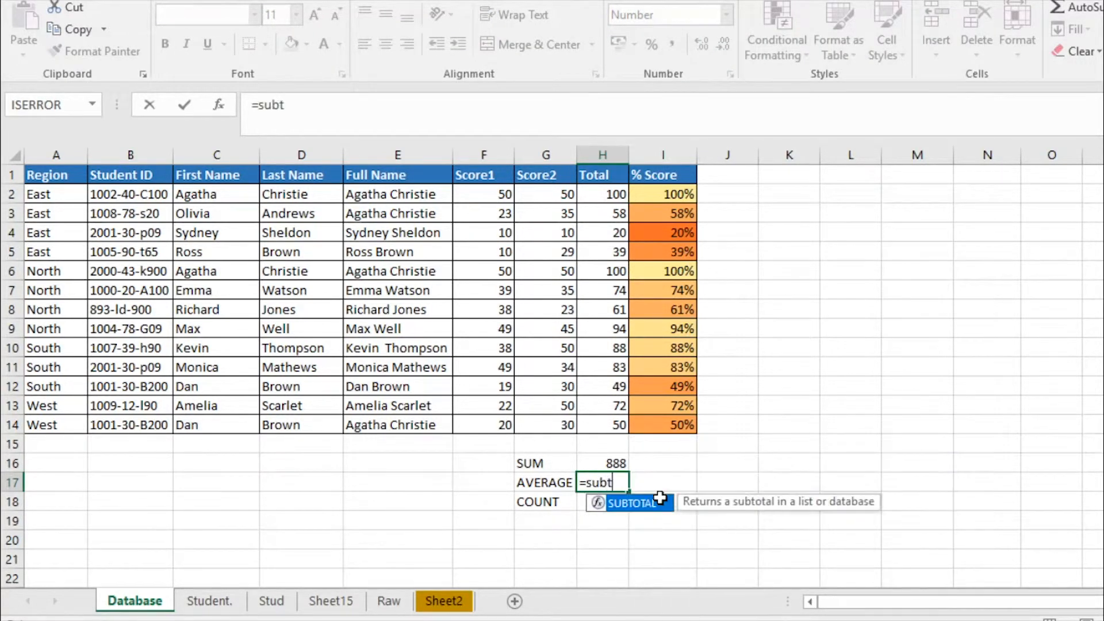
pyautogui.press('Tab')
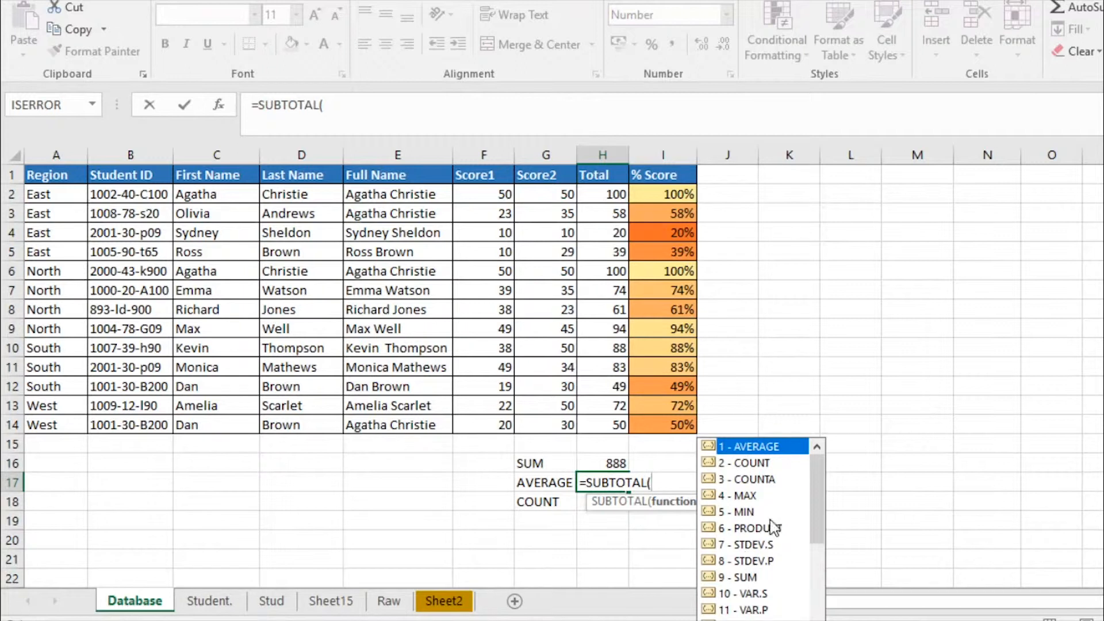
pyautogui.doubleClick(760, 448)
pyautogui.write(',')
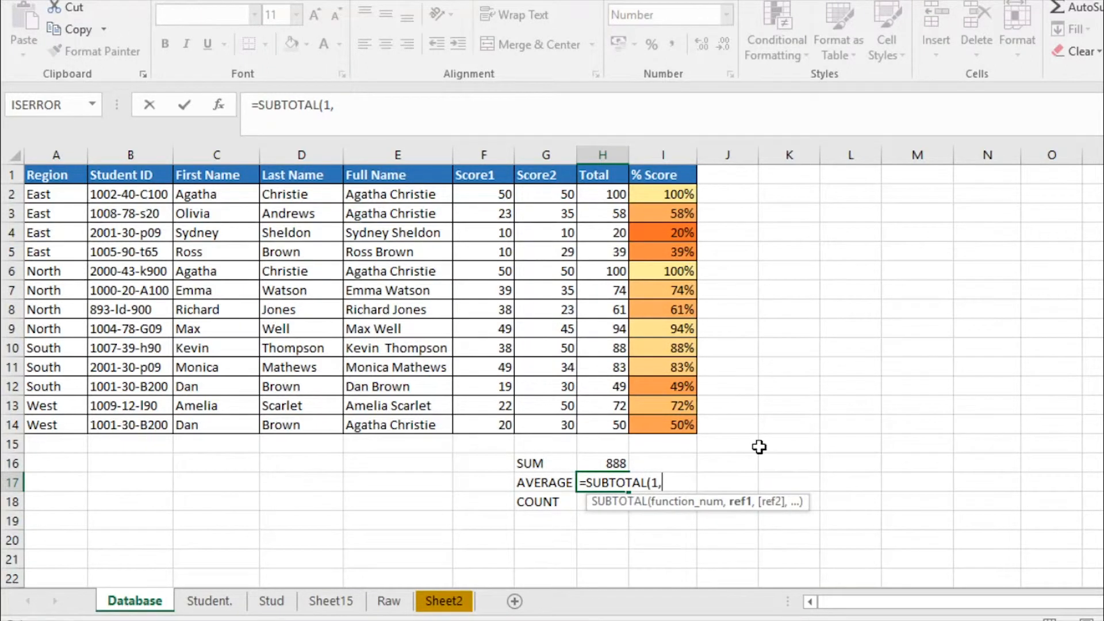
pyautogui.moveTo(617, 193); pyautogui.dragTo(620, 421)
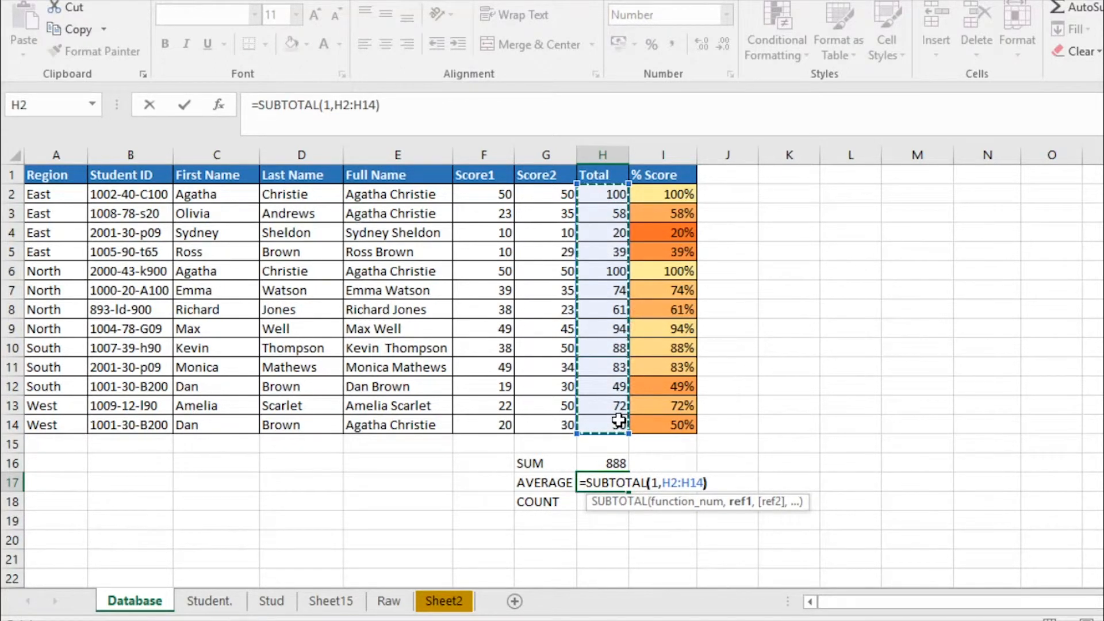
pyautogui.press('Return')
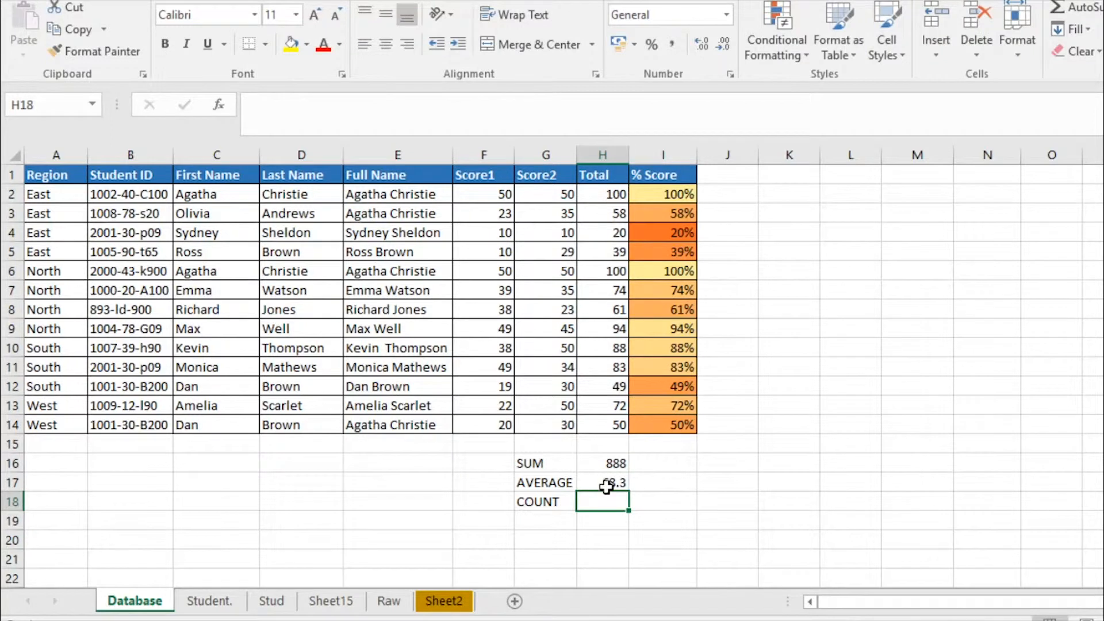
# Enter =SUBTOTAL(2,H2:H14) in H18 beside the COUNT label to count the Total column
pyautogui.write('=subt')
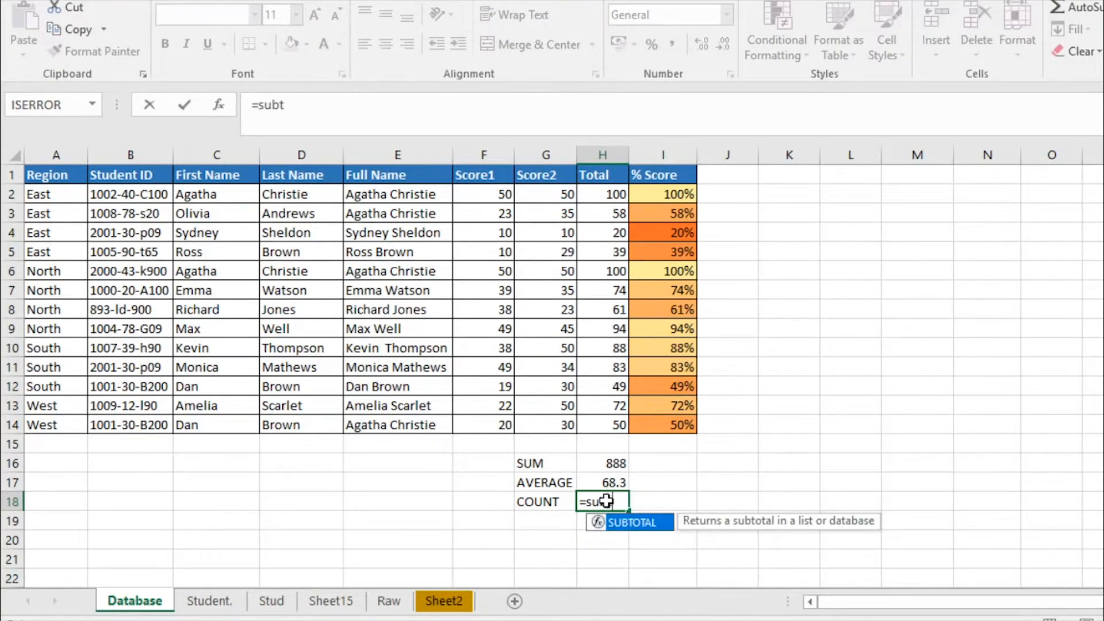
pyautogui.press('Tab')
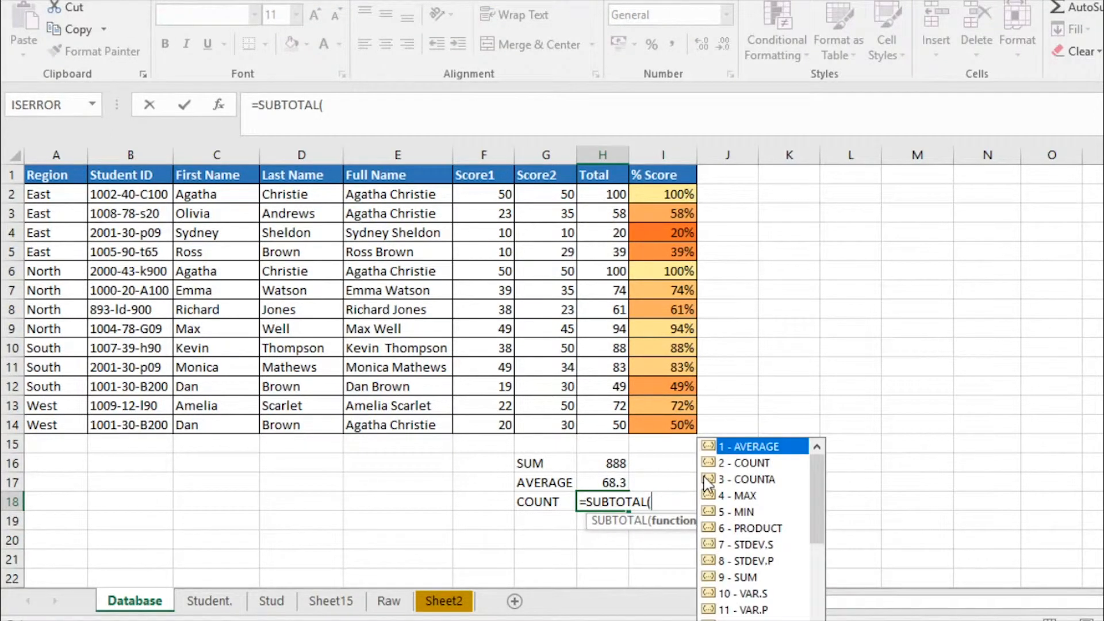
pyautogui.doubleClick(742, 463)
pyautogui.write(',')
pyautogui.moveTo(603, 197); pyautogui.dragTo(613, 422)
pyautogui.write(')')
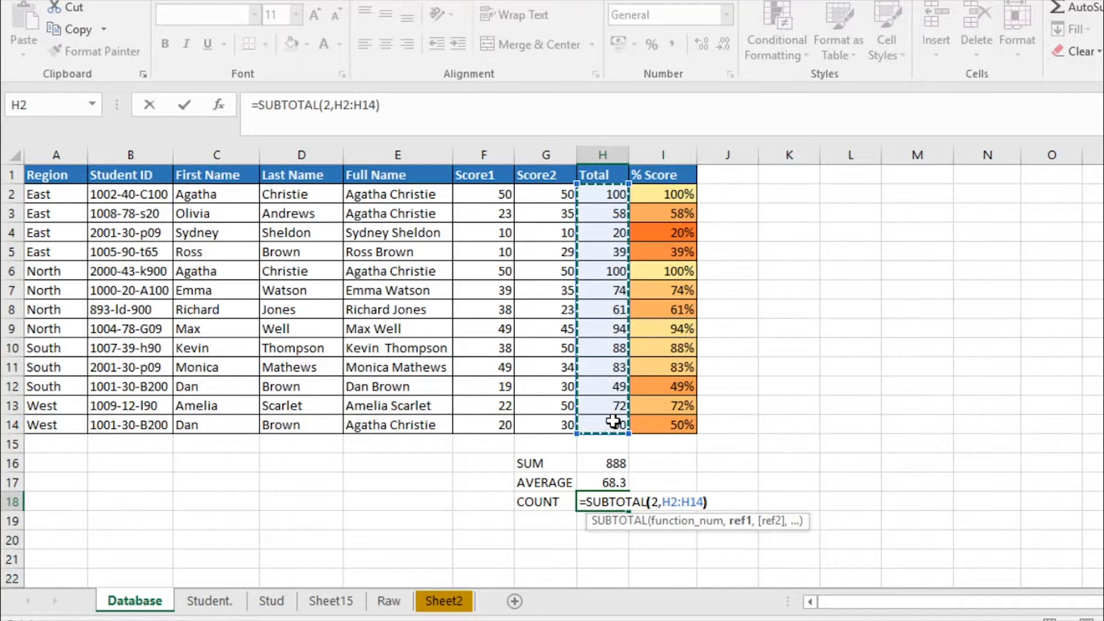
pyautogui.press('Return')
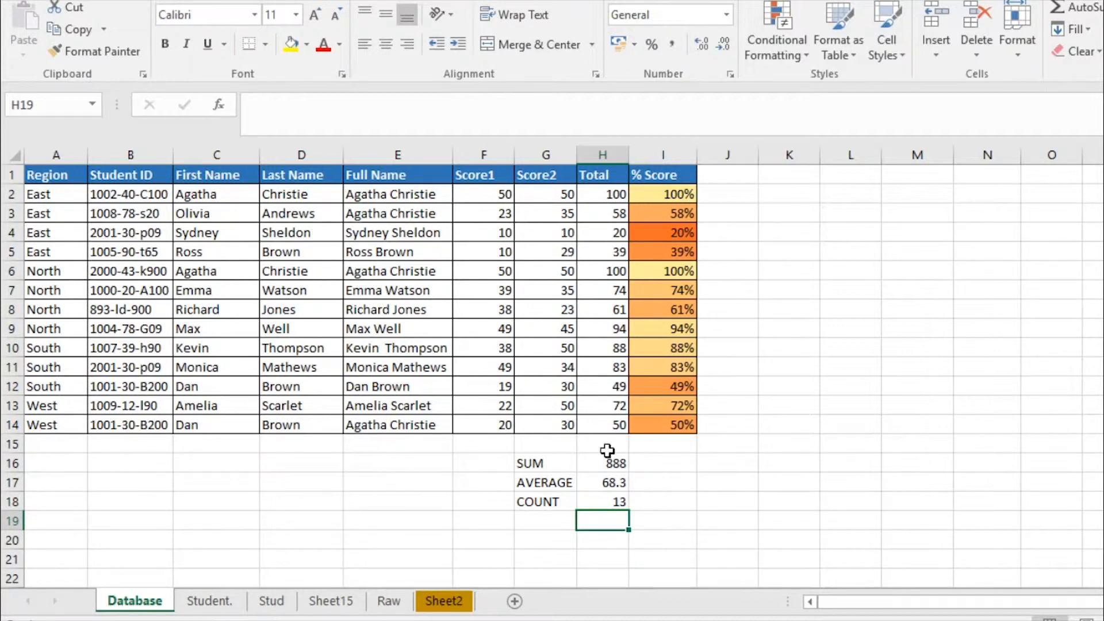
# Add filters to the student table's header row and filter the Region column to East only
pyautogui.click(10, 176)
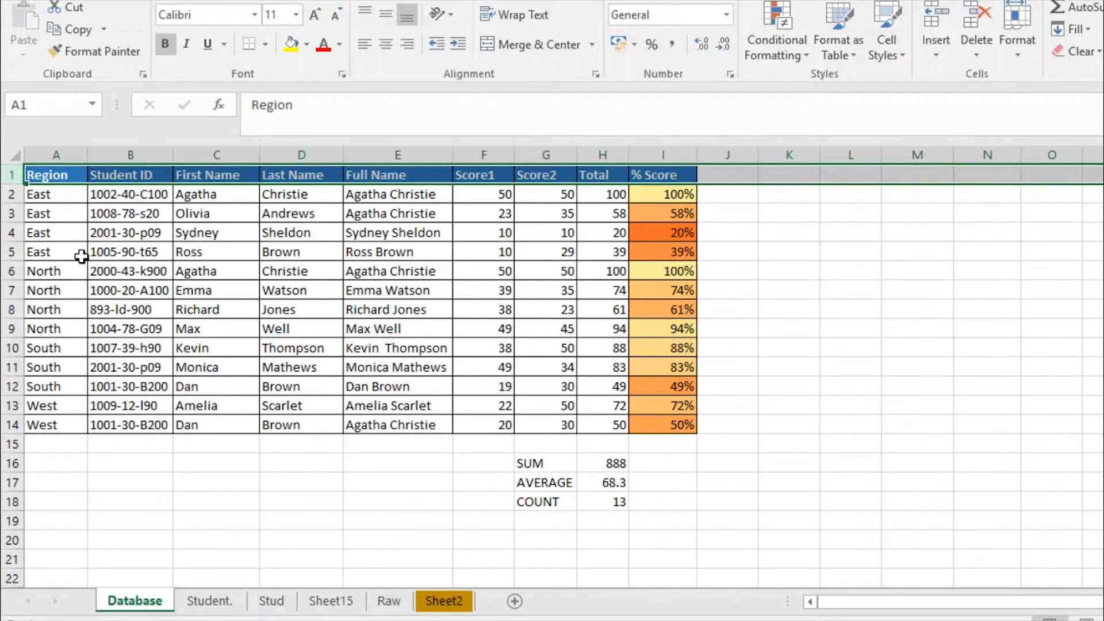
pyautogui.click(154, 255)
pyautogui.hotkey('ctrl', 'shift', 'l')
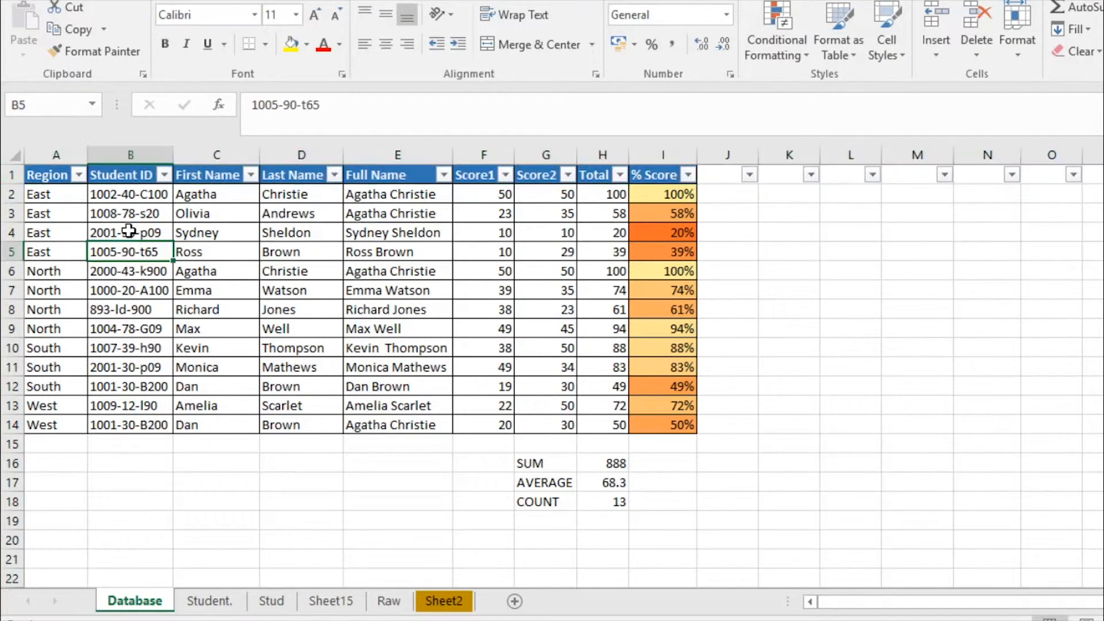
pyautogui.click(79, 175)
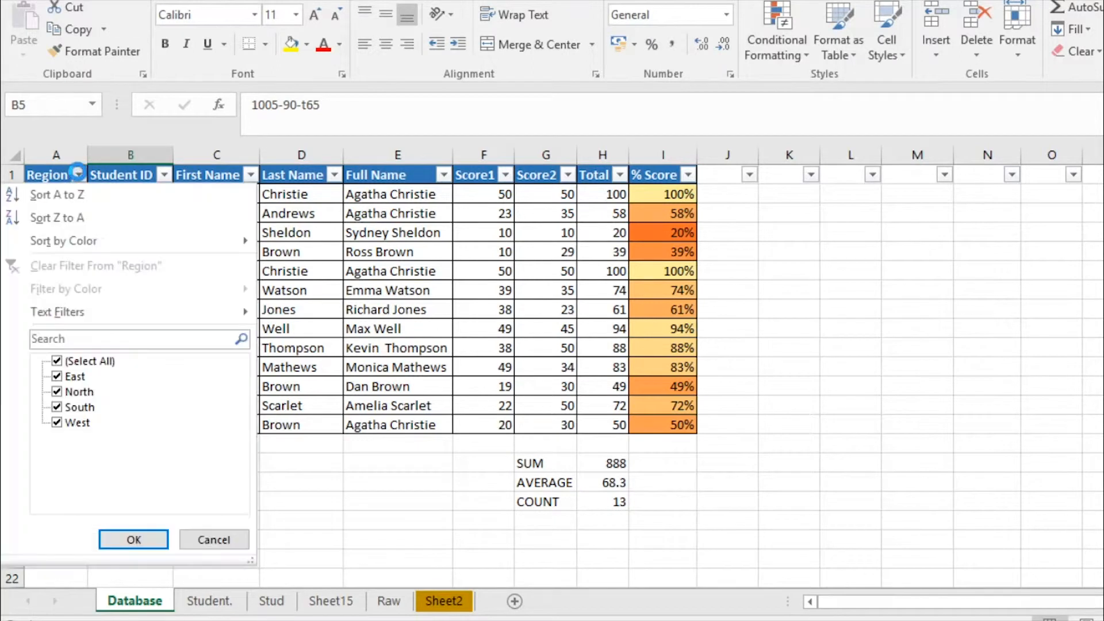
pyautogui.click(58, 361)
pyautogui.click(57, 376)
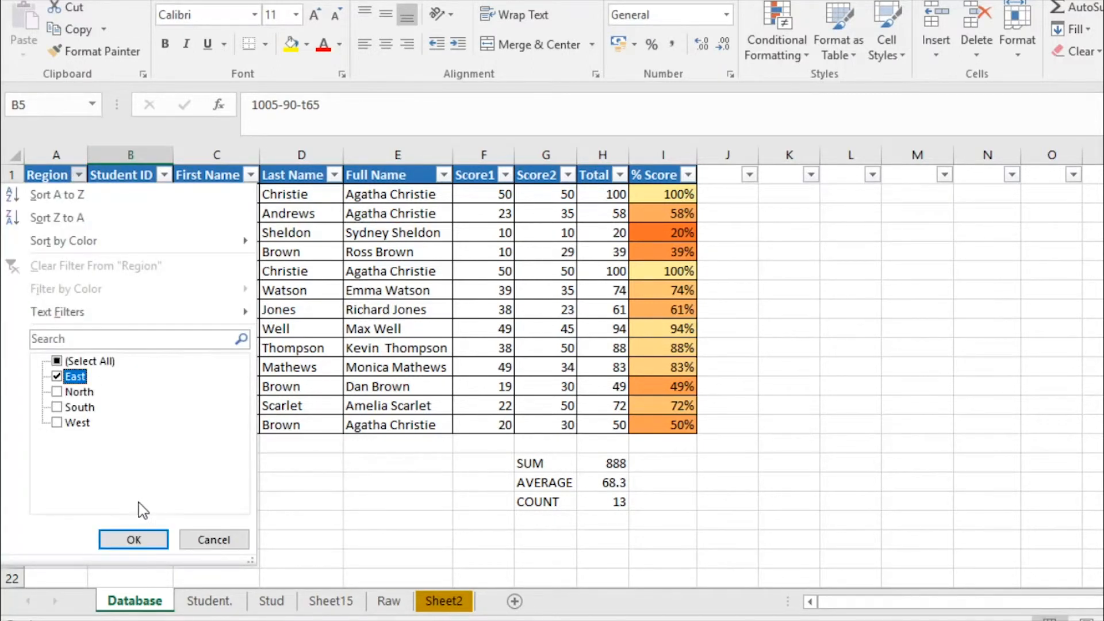
pyautogui.click(142, 537)
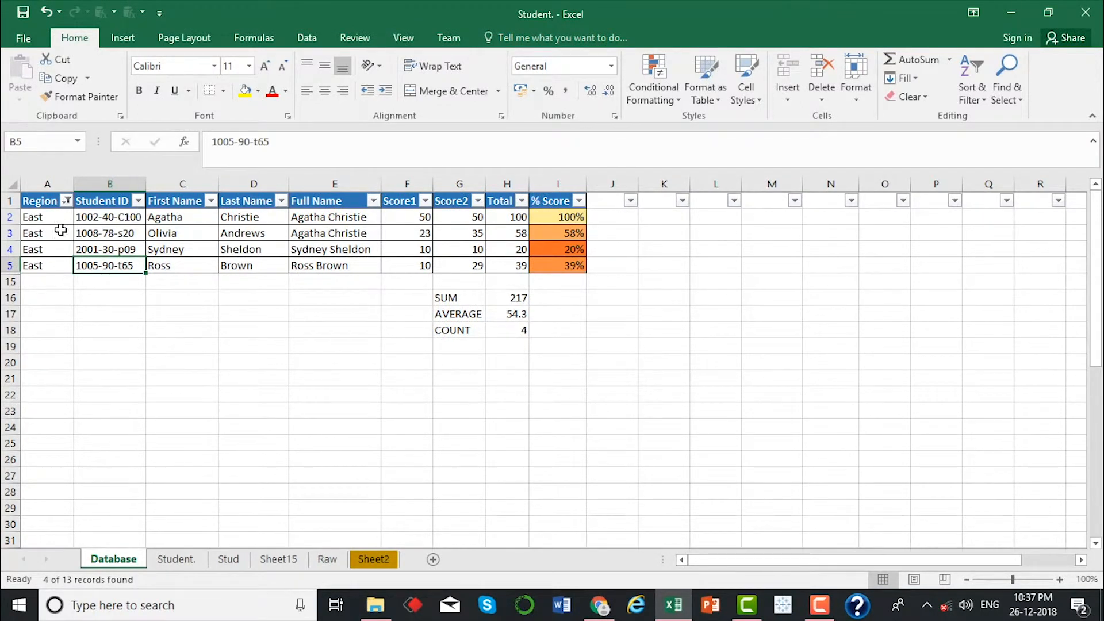
# Compare the East rows' Total values with the SUM, AVERAGE and COUNT subtotals below the table
pyautogui.moveTo(60, 218); pyautogui.dragTo(58, 266)
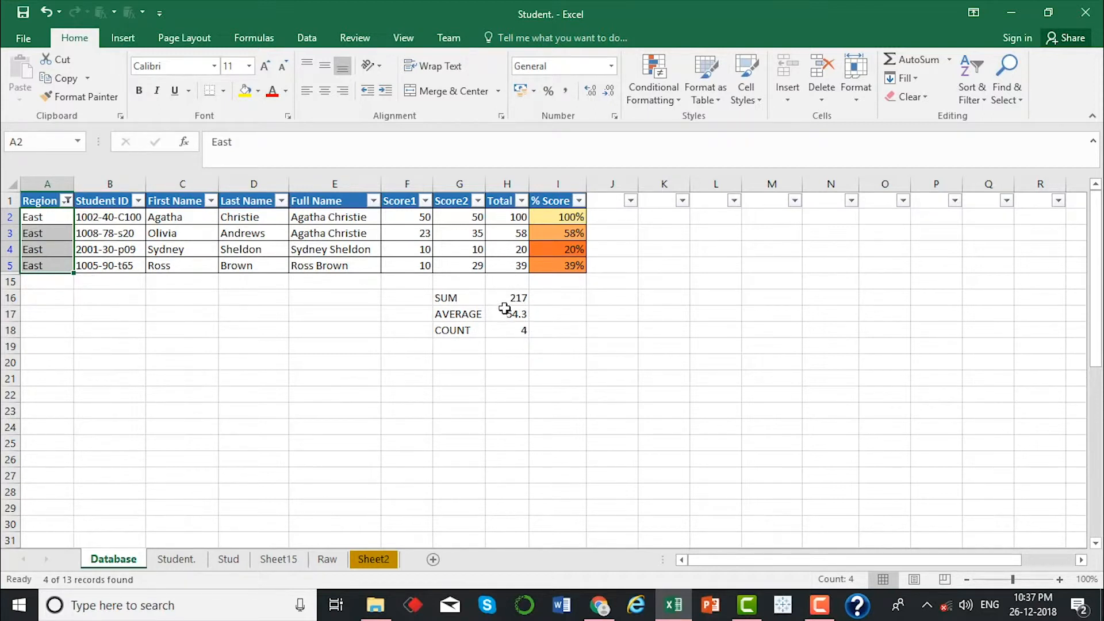
pyautogui.click(506, 300)
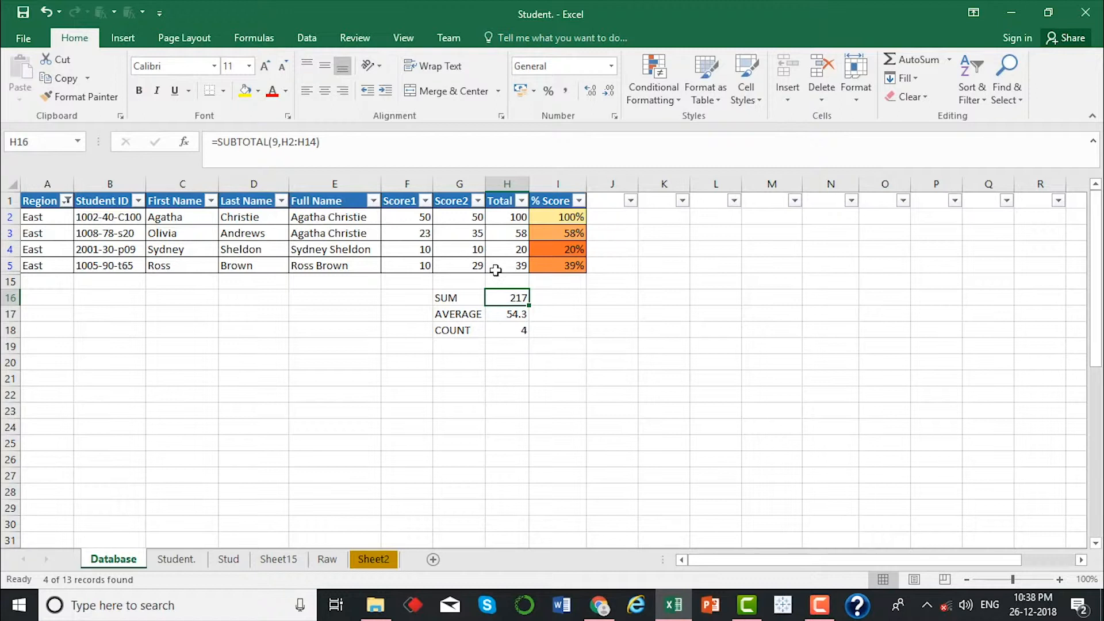
pyautogui.moveTo(509, 218); pyautogui.dragTo(509, 265)
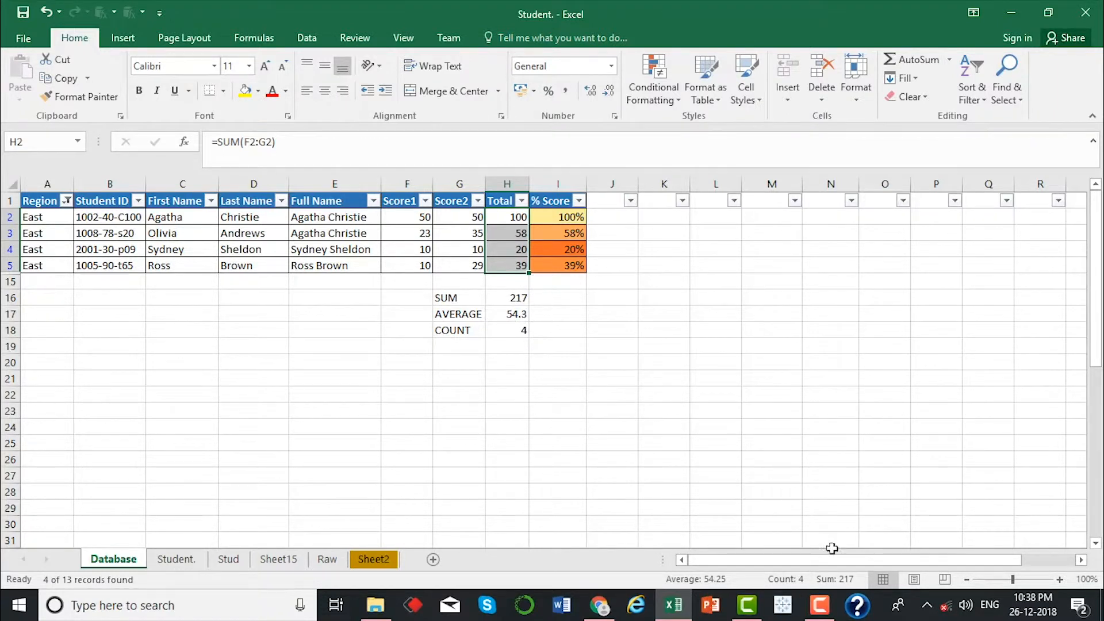
pyautogui.click(522, 332)
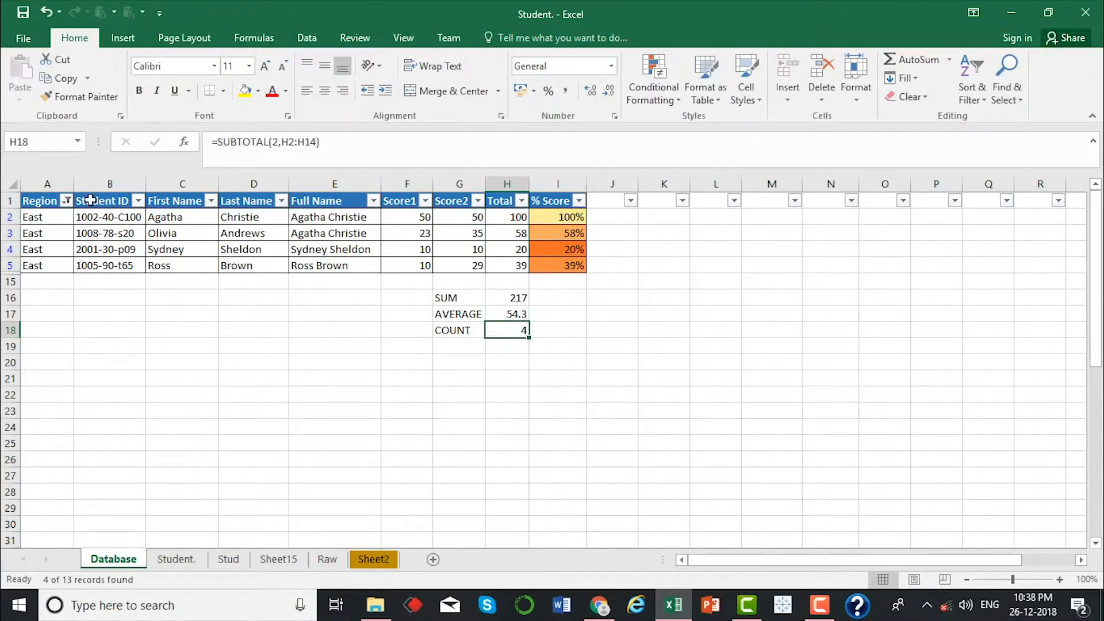
# Extend the Region filter to include North along with East
pyautogui.click(67, 201)
pyautogui.click(51, 384)
pyautogui.click(109, 509)
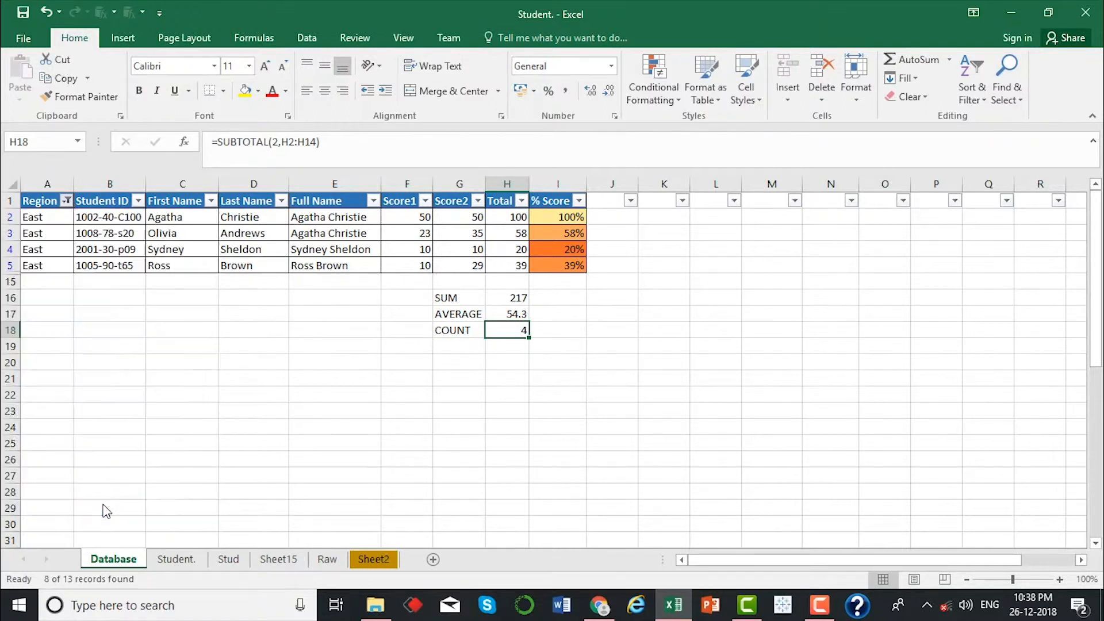
# Filter the Full Name column to the first two listed students, and remove all filters from the table after checking the subtotals
pyautogui.click(374, 200)
pyautogui.click(211, 357)
pyautogui.click(212, 370)
pyautogui.click(212, 383)
pyautogui.click(277, 506)
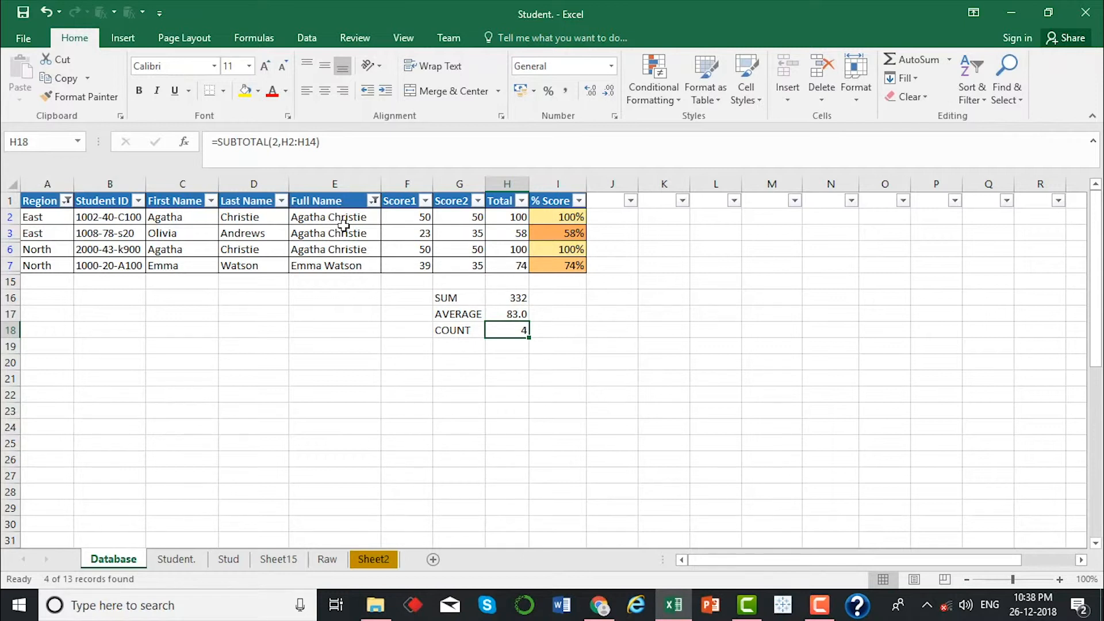
pyautogui.hotkey('ctrl', 'shift', 'l')
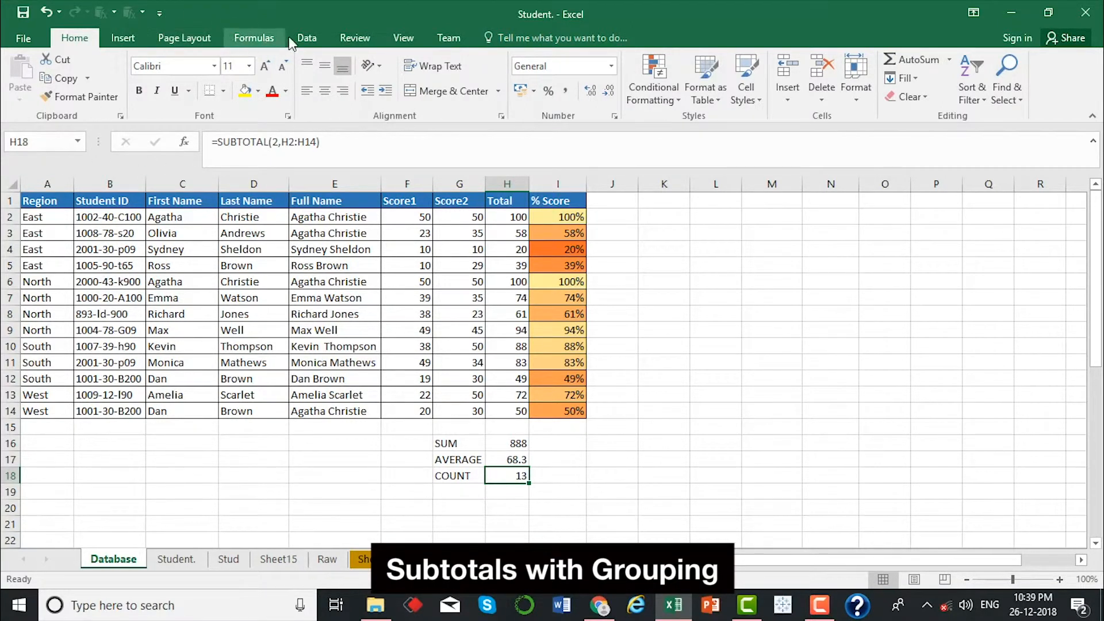
pyautogui.click(305, 39)
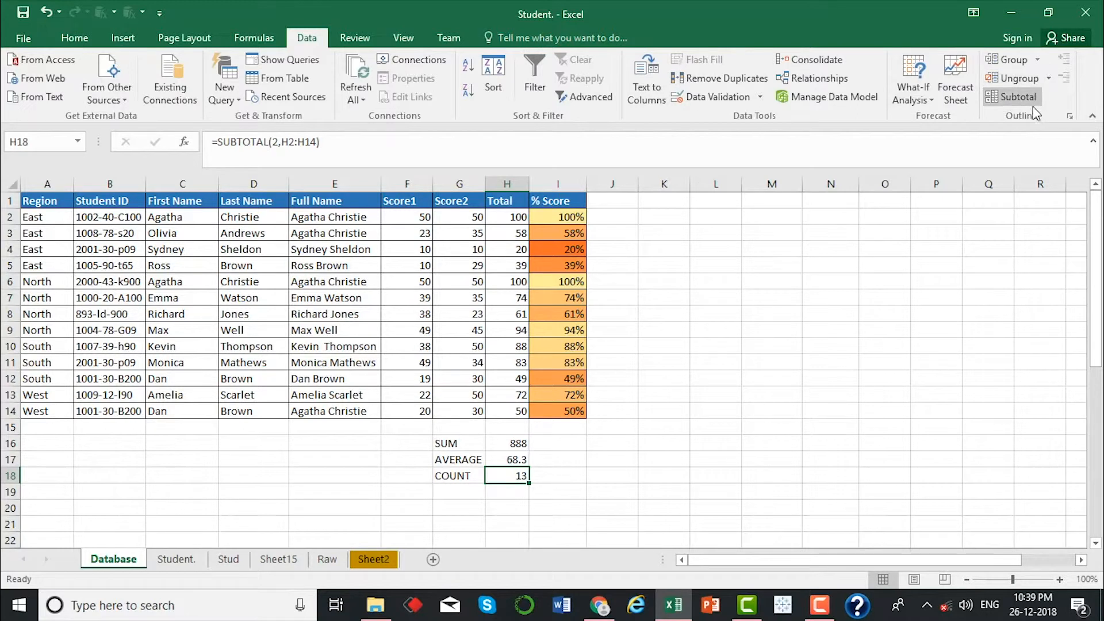
pyautogui.click(1011, 99)
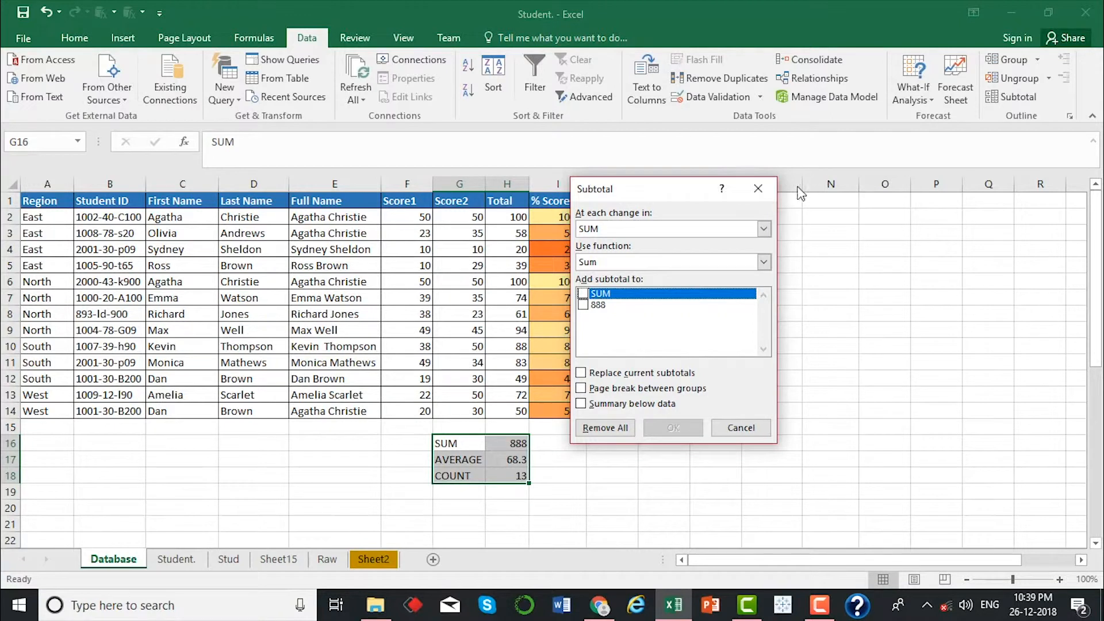
pyautogui.click(758, 190)
# Add grouped subtotals to A1:I14 at each change in Region, using Sum on the Total column with the summary above the data
pyautogui.moveTo(43, 205); pyautogui.dragTo(557, 413)
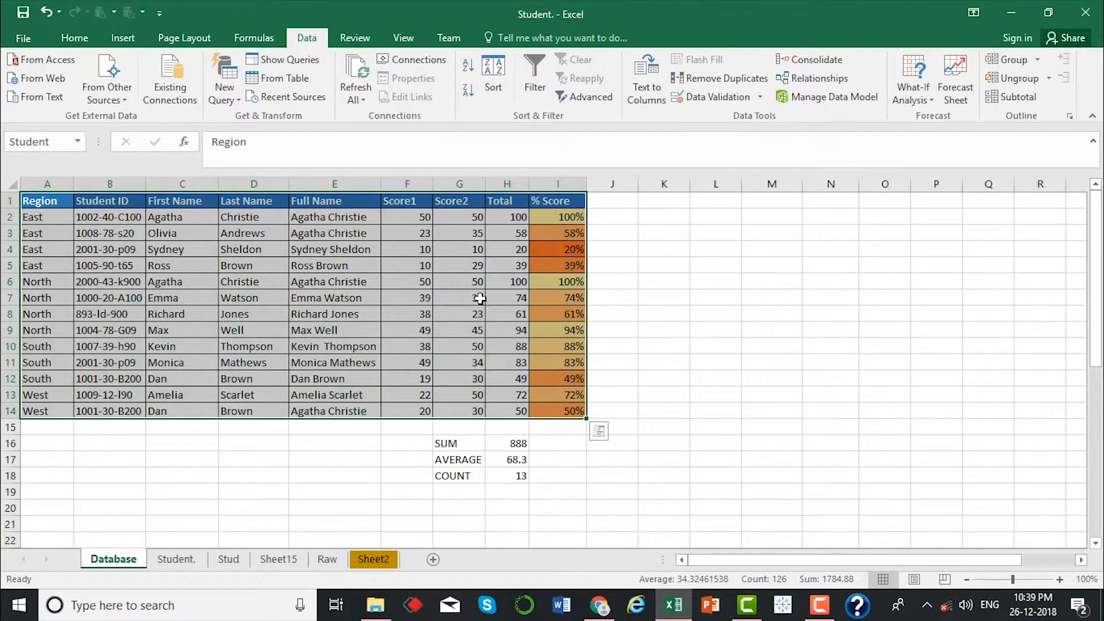
pyautogui.click(1013, 96)
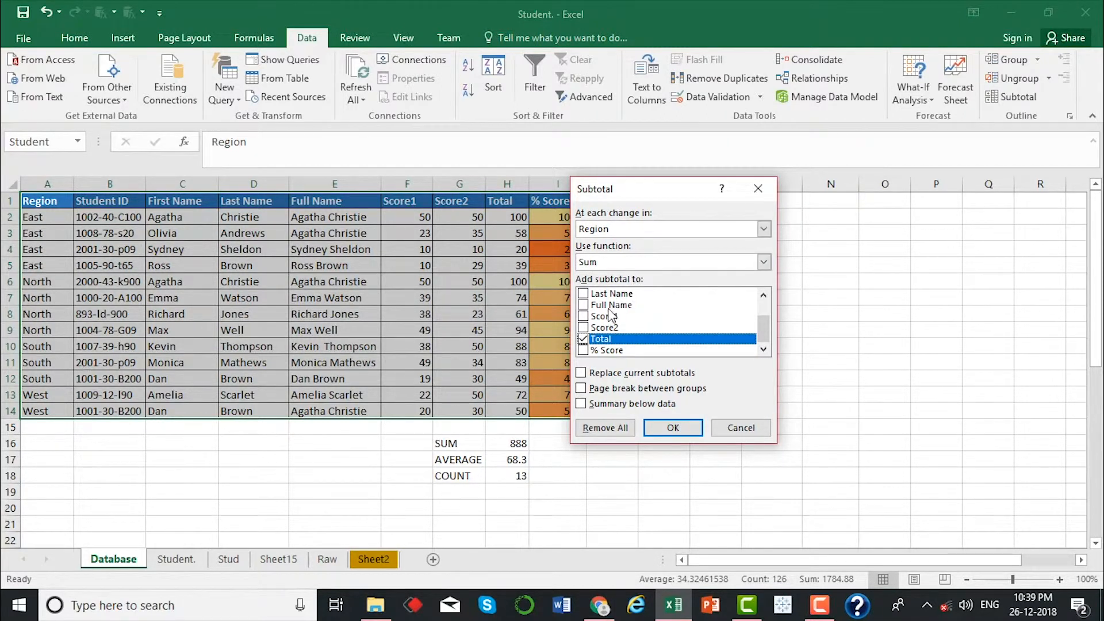
pyautogui.click(592, 230)
pyautogui.press('Escape')
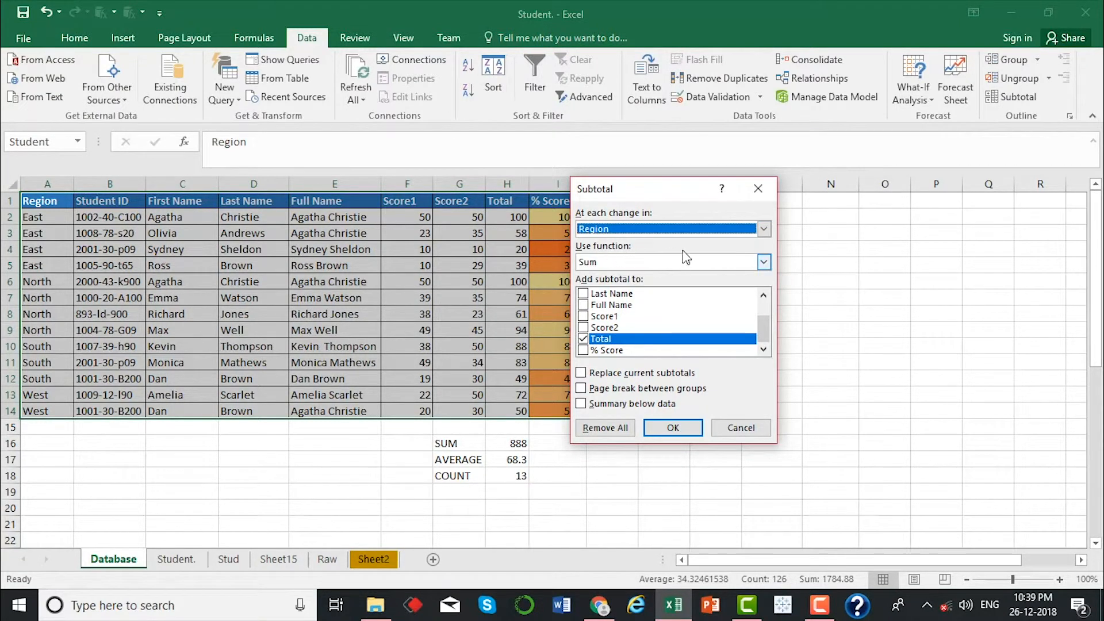
pyautogui.click(764, 263)
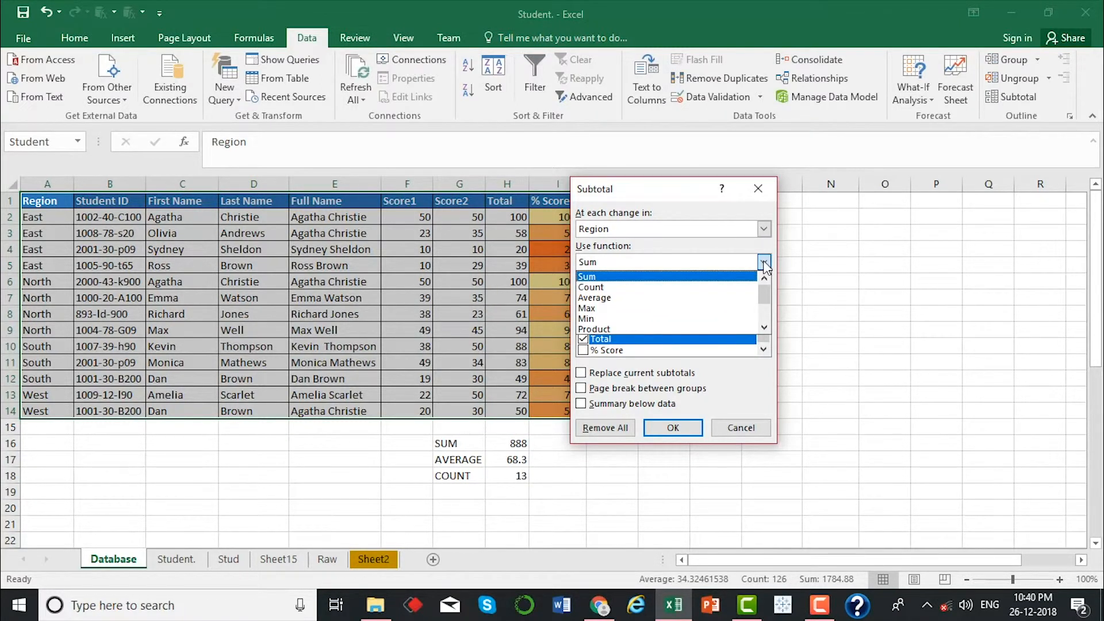
pyautogui.click(765, 263)
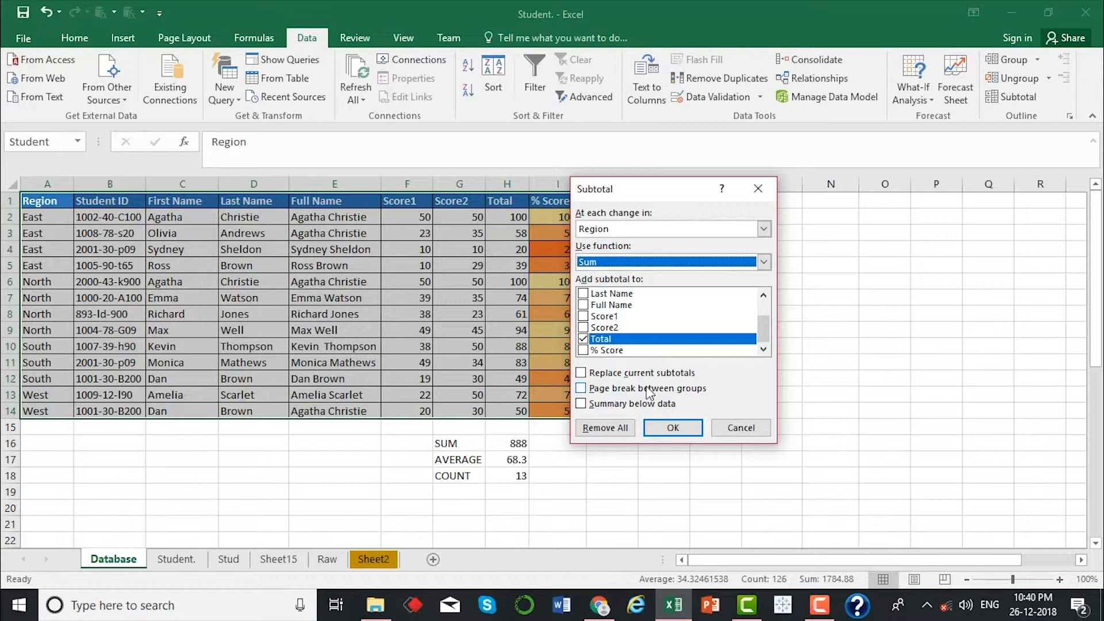
pyautogui.click(672, 428)
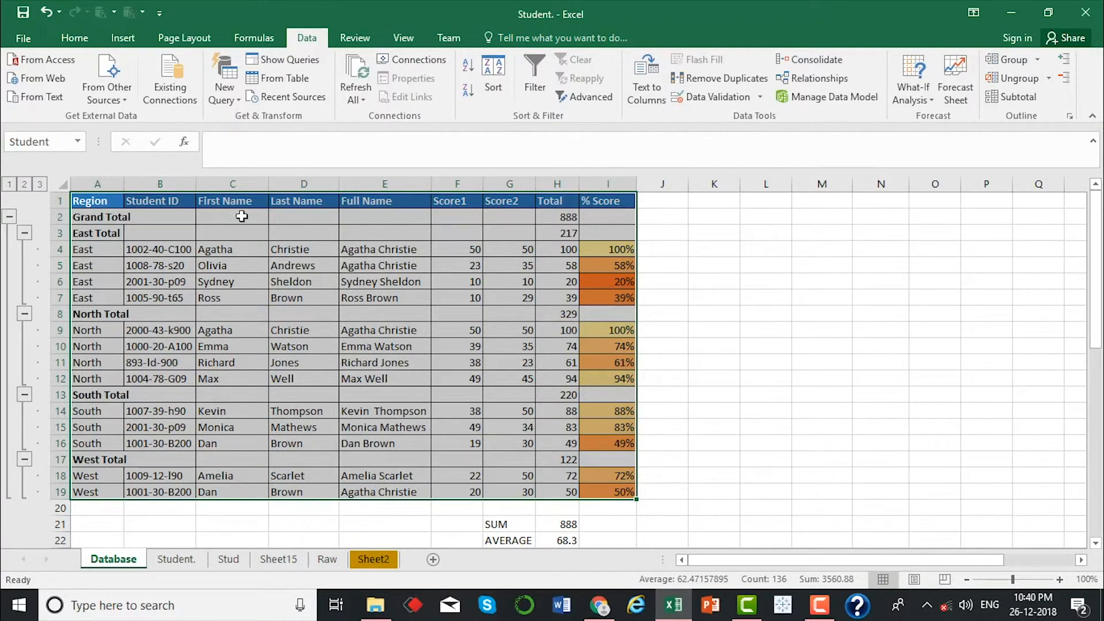
# Examine the Grand Total and the East, North, South and West total formulas in column H against the rows they cover
pyautogui.doubleClick(177, 217)
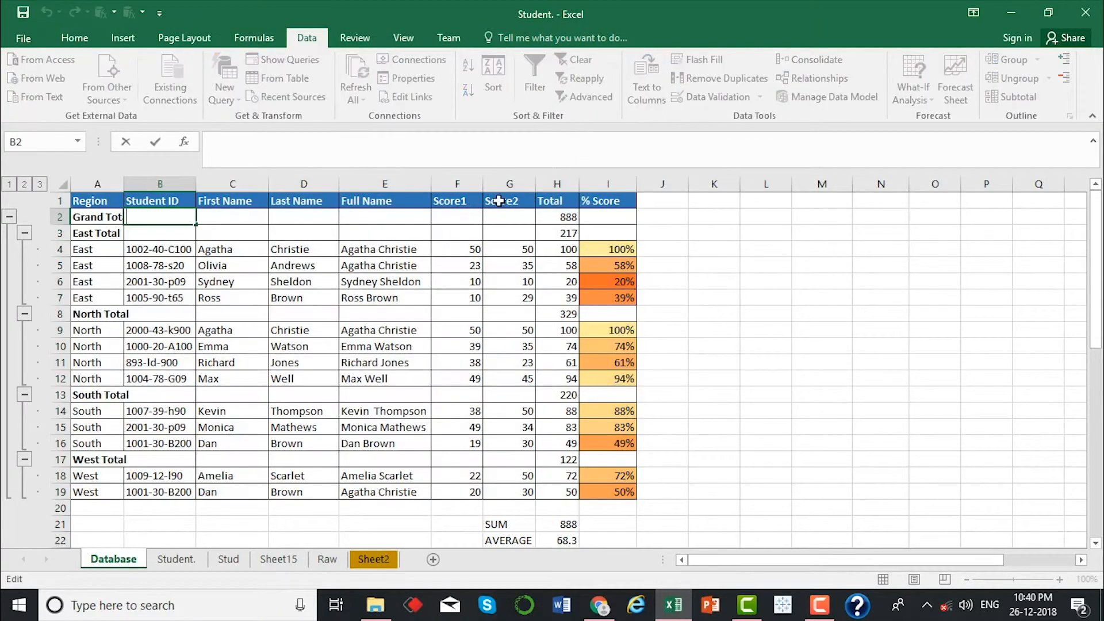
pyautogui.click(573, 217)
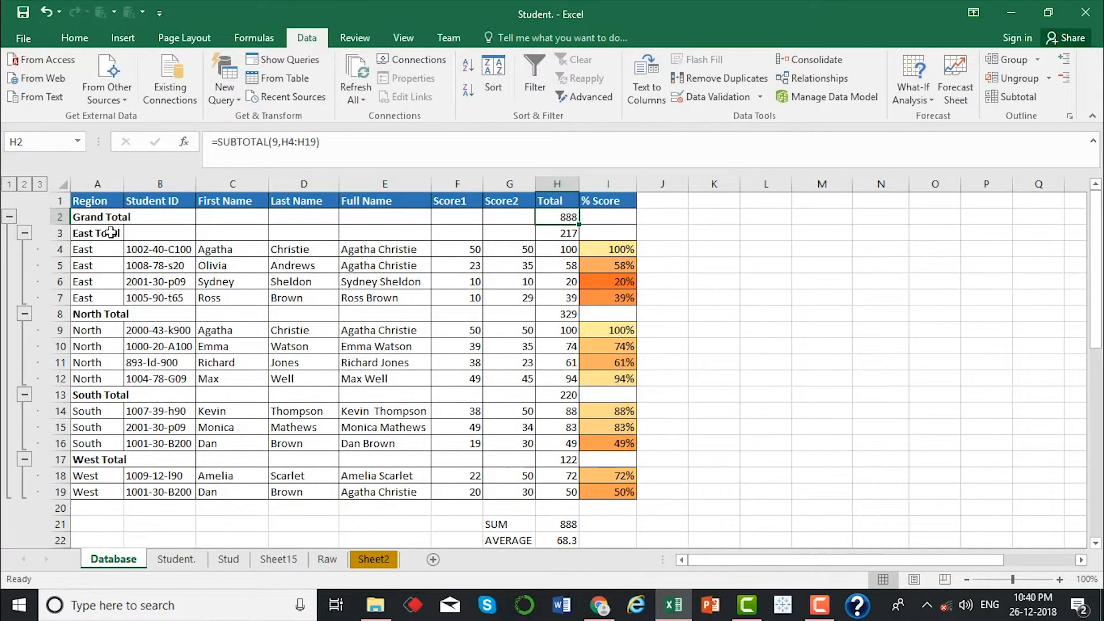
pyautogui.moveTo(110, 248); pyautogui.dragTo(564, 298)
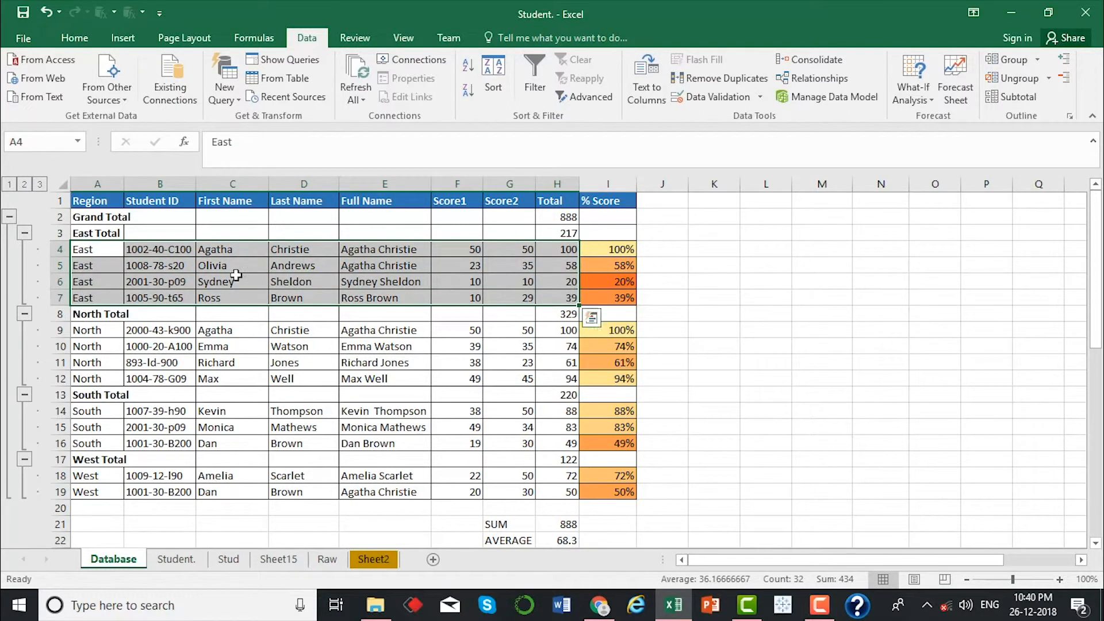
pyautogui.click(92, 232)
pyautogui.moveTo(568, 248); pyautogui.dragTo(567, 297)
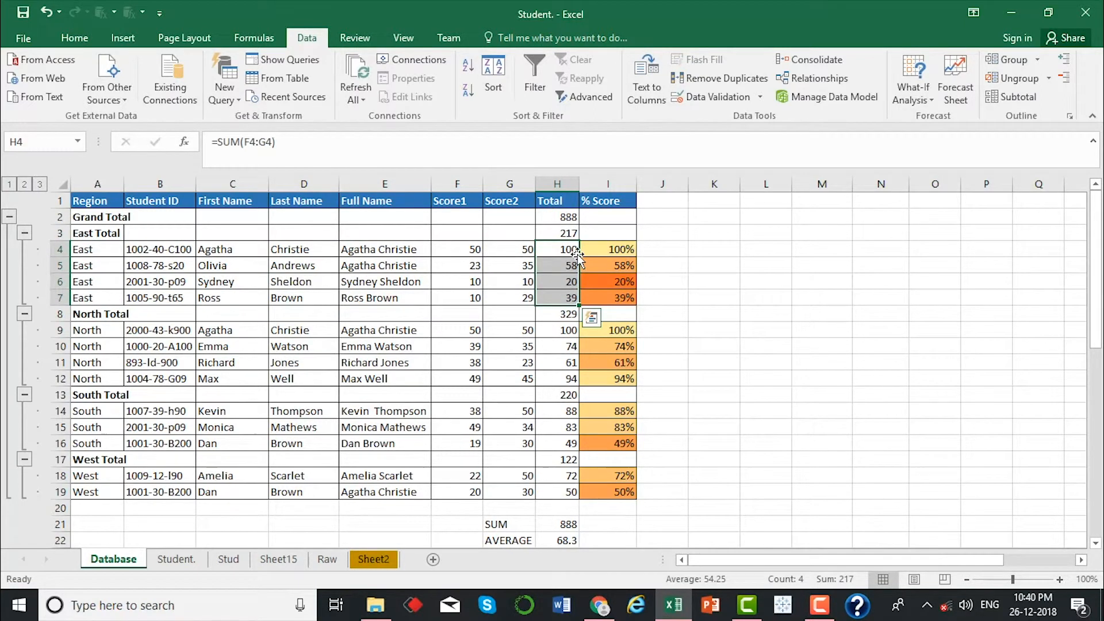
pyautogui.click(565, 235)
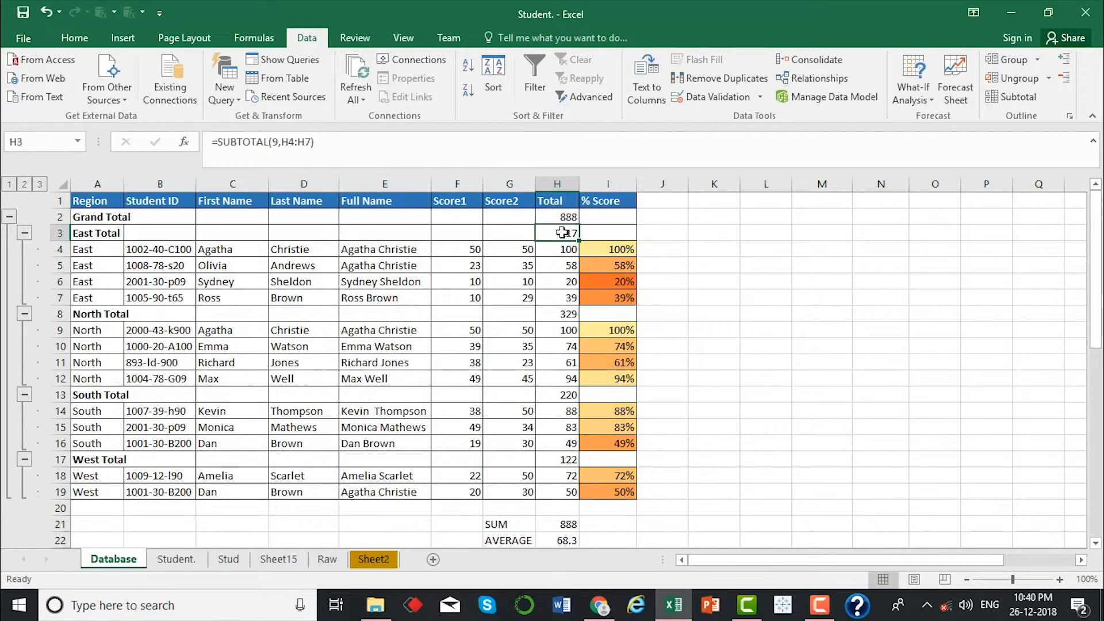
pyautogui.click(561, 314)
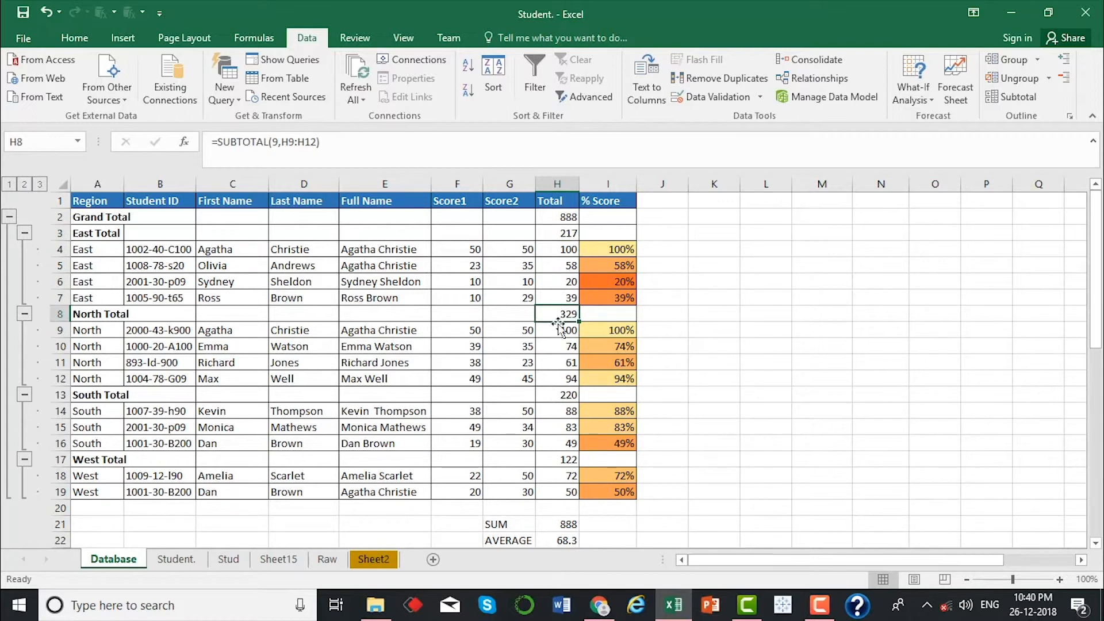
pyautogui.click(556, 395)
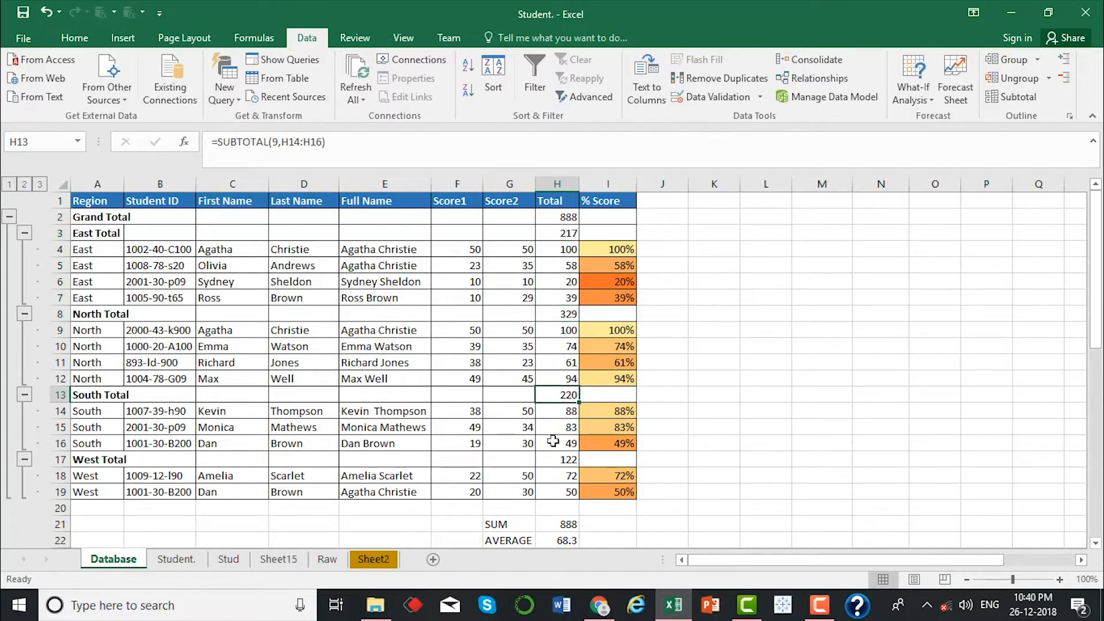
pyautogui.click(552, 455)
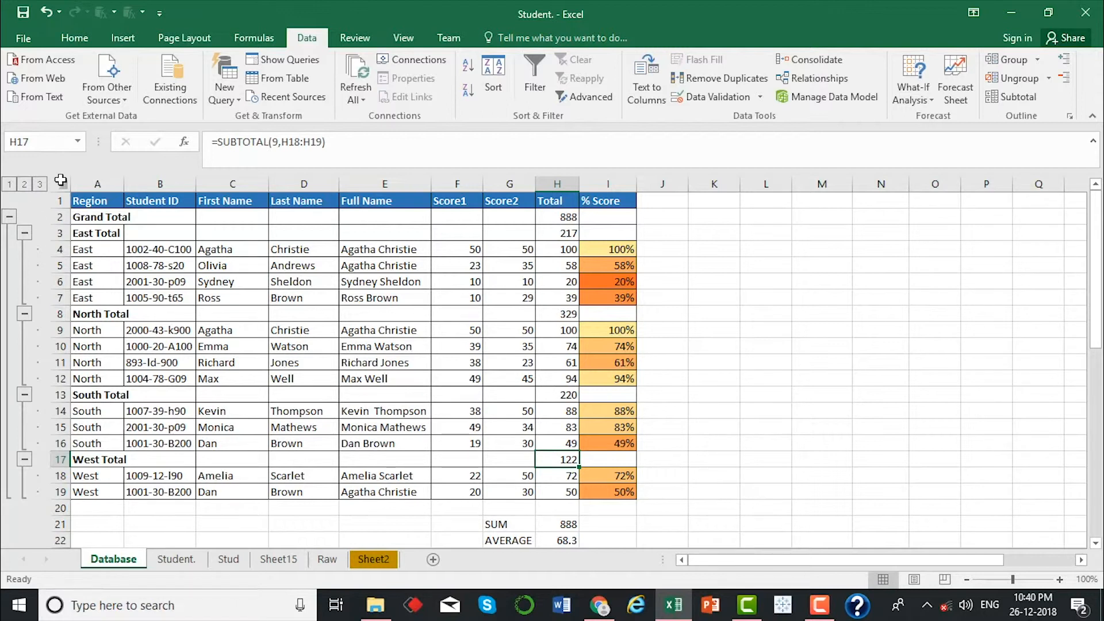
# View the outline at grand total level 1, at region total level 2, and in full detail at level 3
pyautogui.click(10, 185)
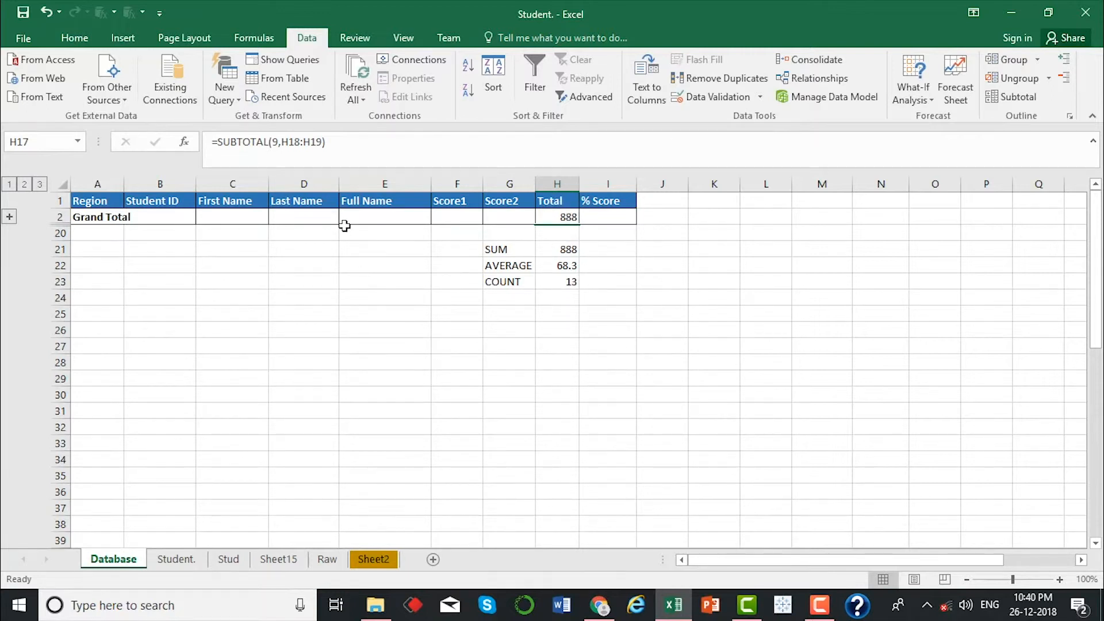
pyautogui.click(24, 185)
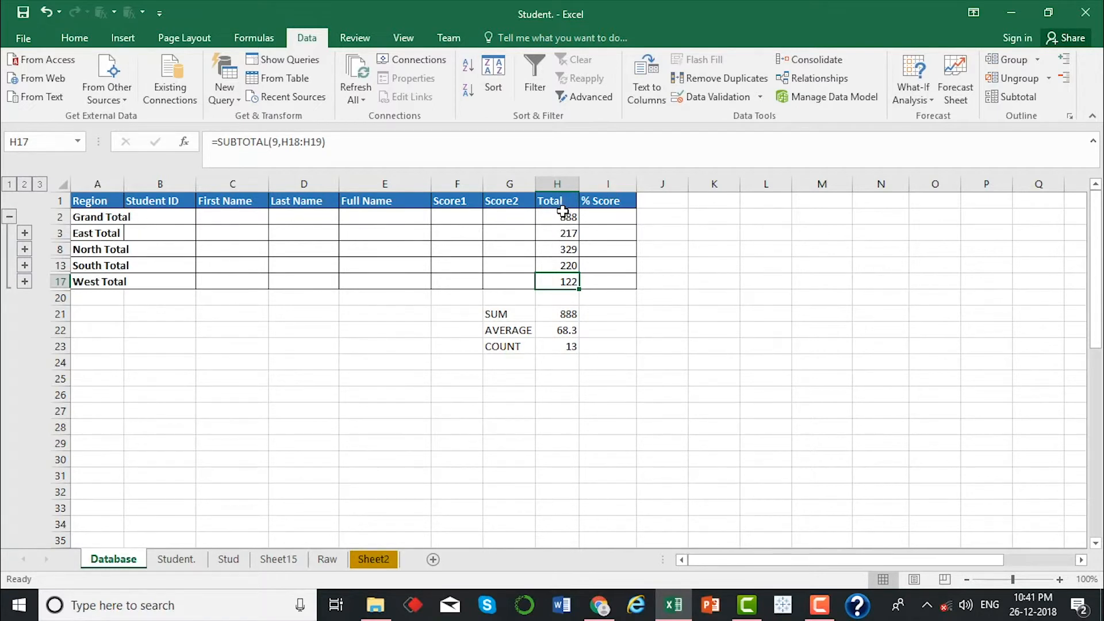
pyautogui.click(41, 184)
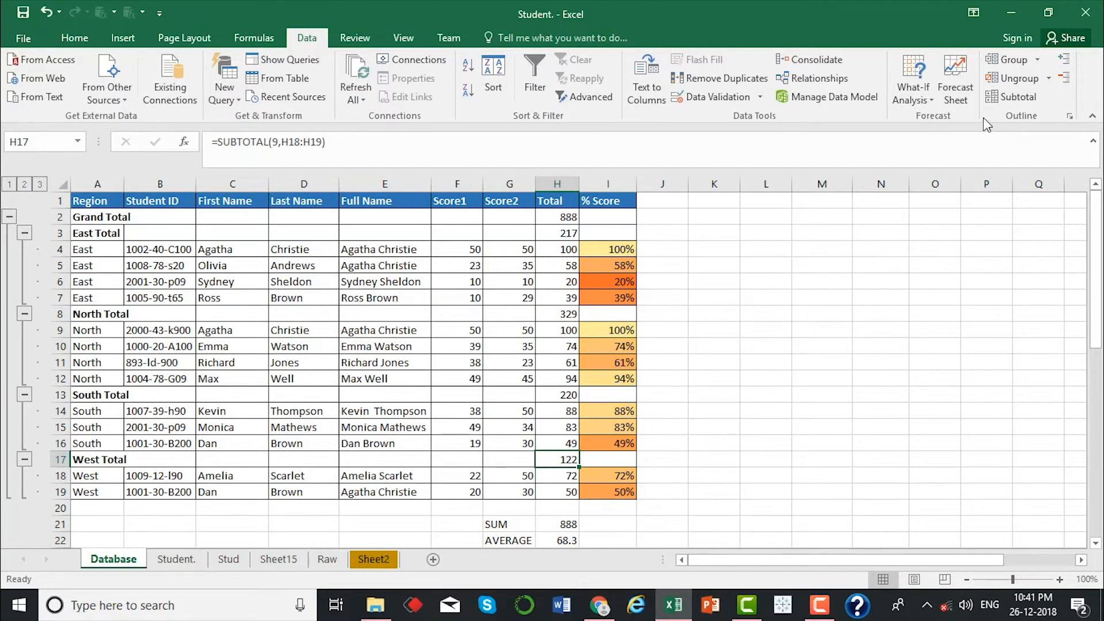
# Remove all grouped subtotals from the table and check how the values in the Region column are ordered
pyautogui.click(1016, 97)
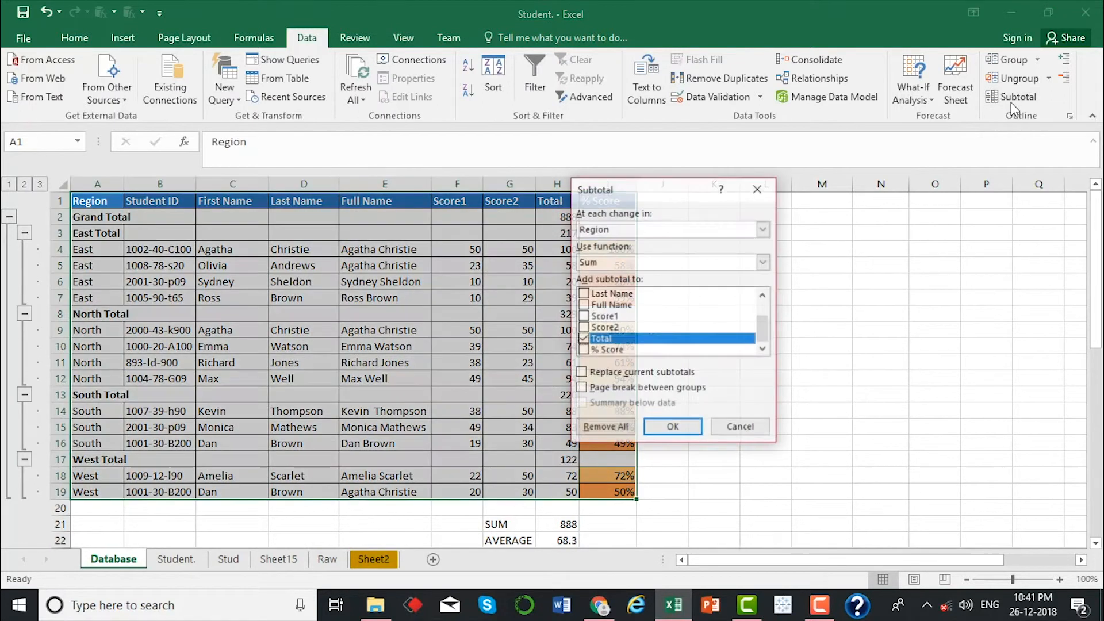
pyautogui.click(605, 428)
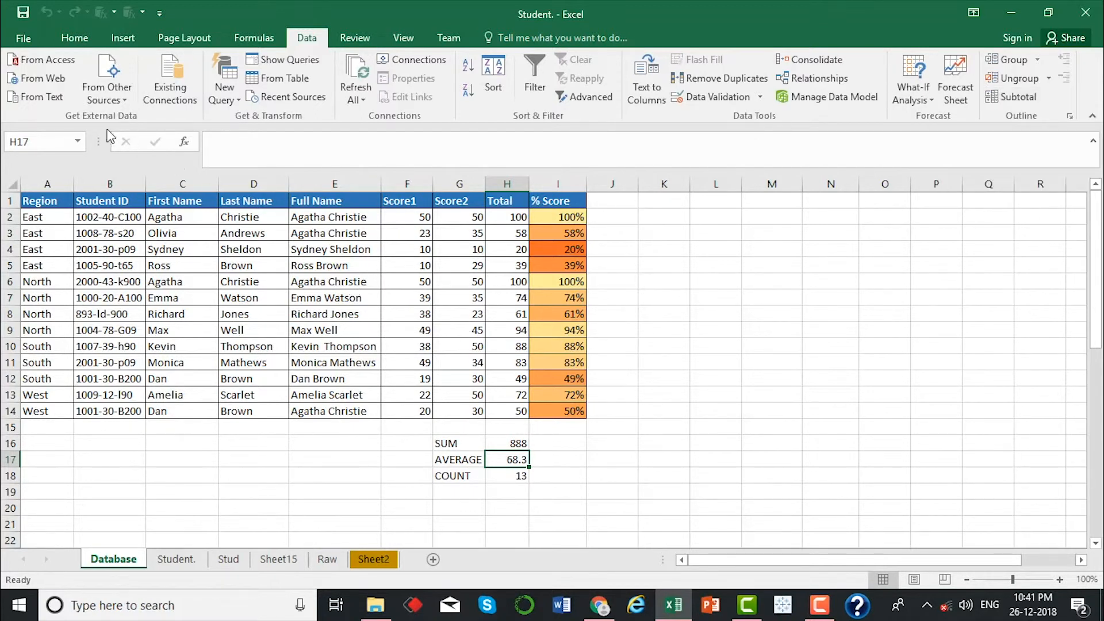
pyautogui.click(59, 217)
pyautogui.moveTo(51, 232); pyautogui.dragTo(49, 411)
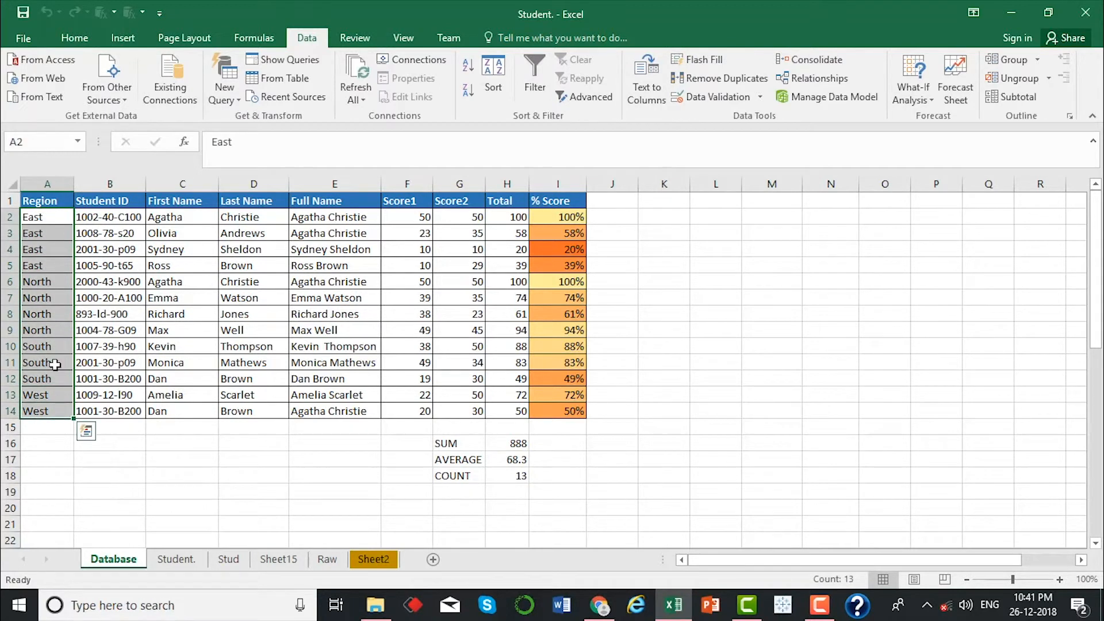
# Set the Region in cell A3 to North and check that row across the table
pyautogui.click(36, 199)
pyautogui.click(43, 217)
pyautogui.click(44, 233)
pyautogui.write('North')
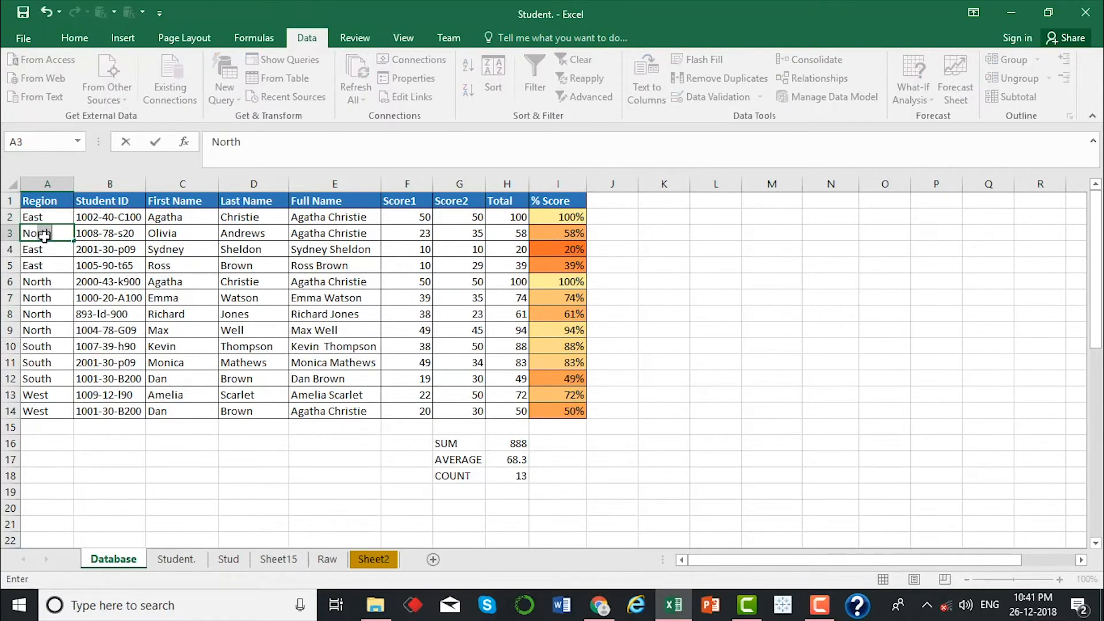
pyautogui.press('Return')
pyautogui.click(52, 218)
pyautogui.click(60, 233)
pyautogui.moveTo(63, 233); pyautogui.dragTo(578, 233)
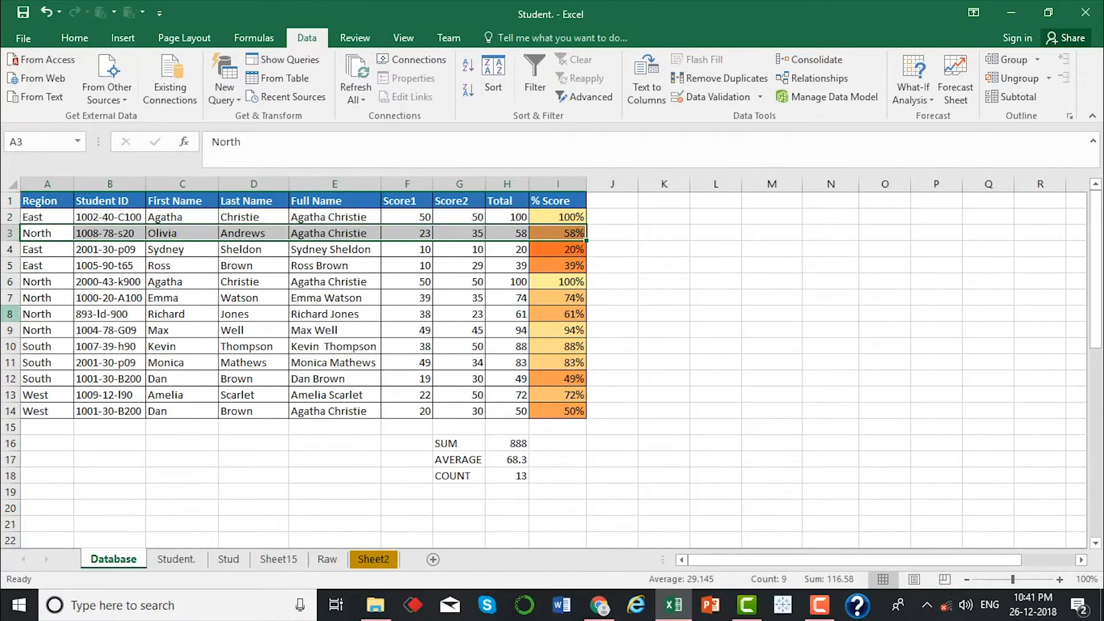
# Set the Region in cell A6 to South and in cell A8 to East
pyautogui.click(35, 281)
pyautogui.click(43, 265)
pyautogui.click(43, 286)
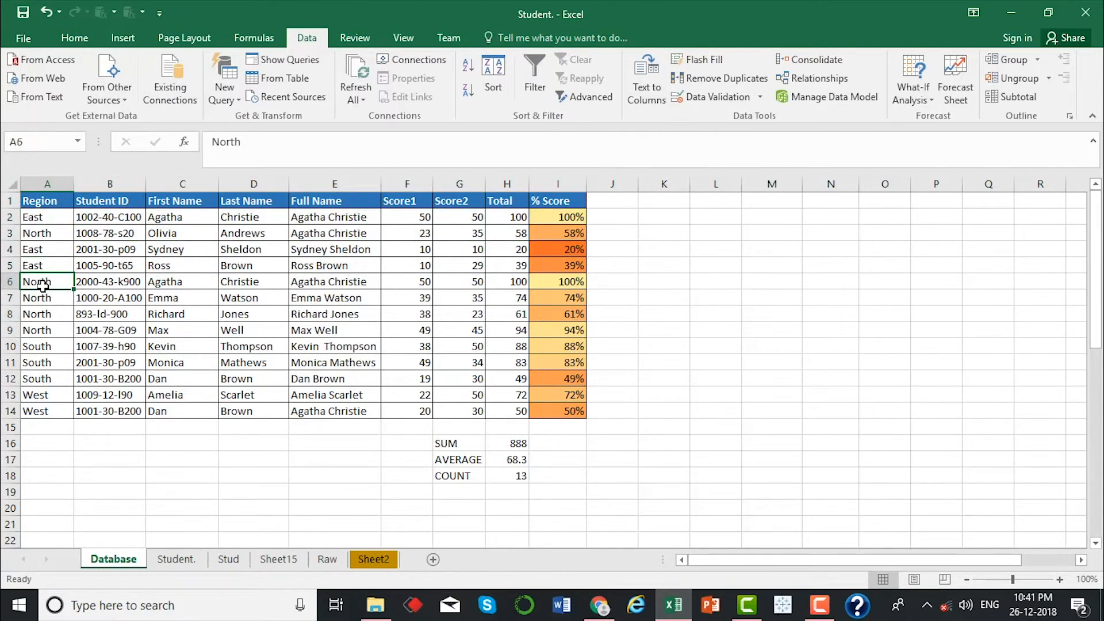
pyautogui.write('South')
pyautogui.press('Return')
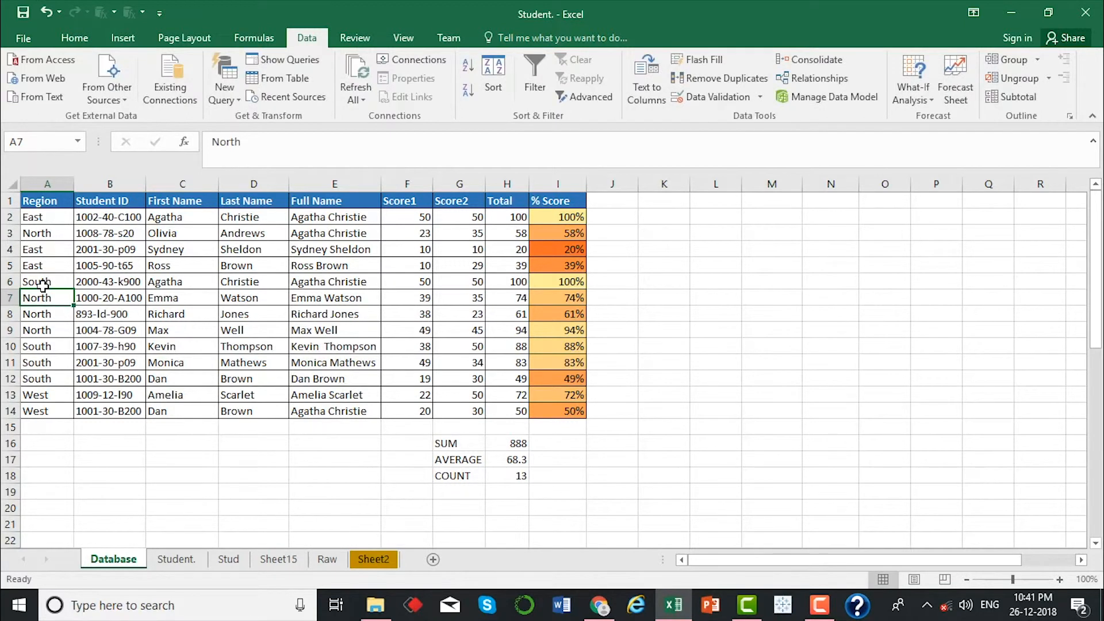
pyautogui.click(43, 311)
pyautogui.write('East')
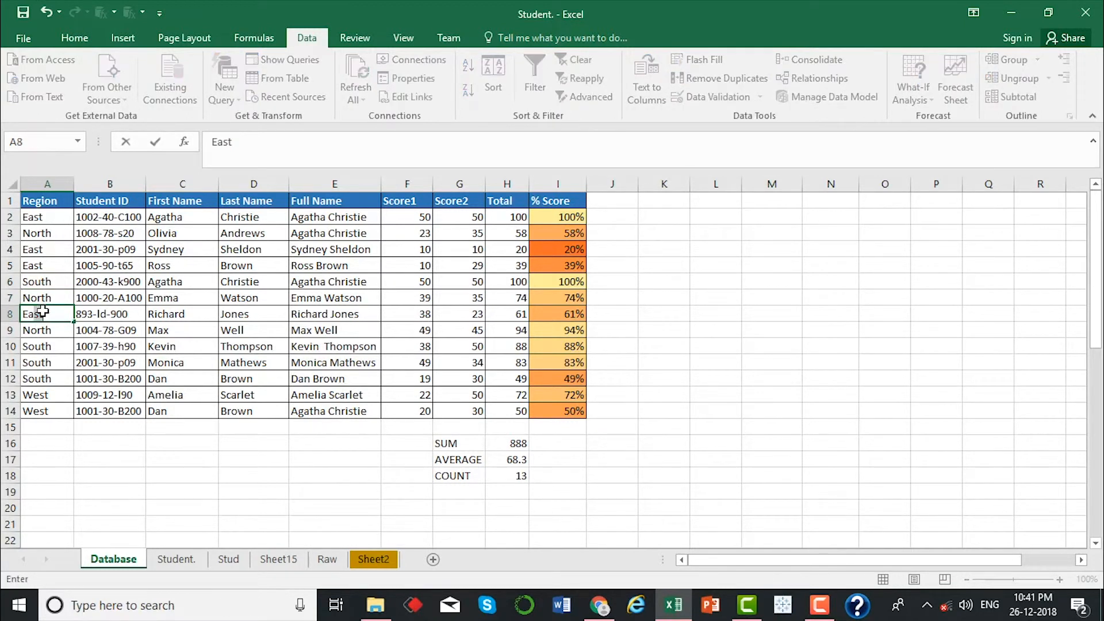
pyautogui.press('Return')
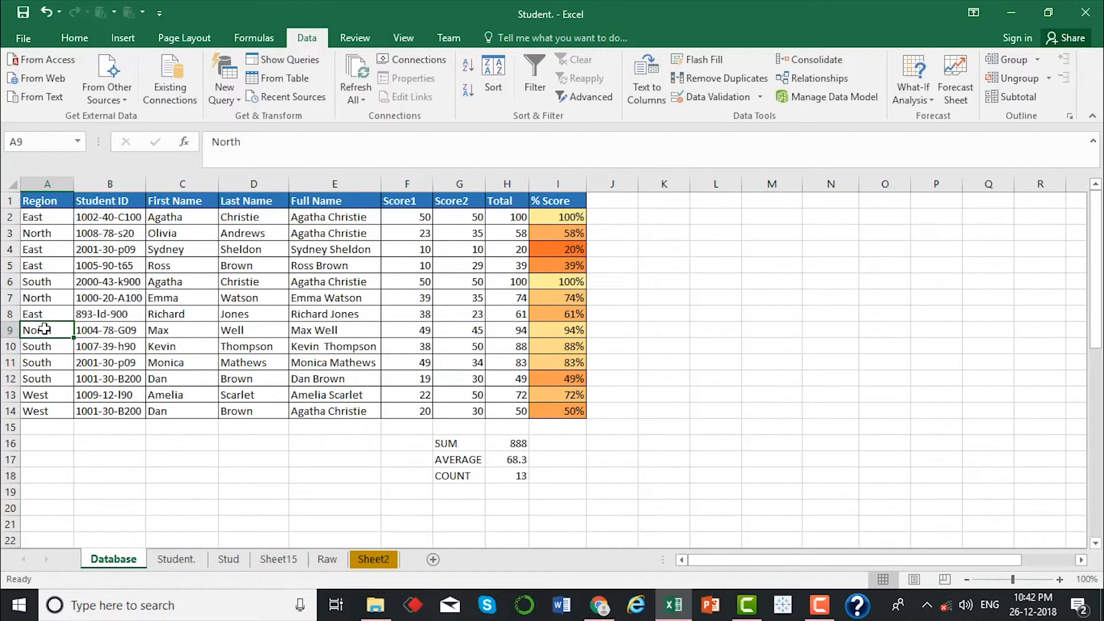
# Add grouped subtotals to the unsorted range A1:I14 at each change in Region, using Sum on the Total column
pyautogui.click(46, 196)
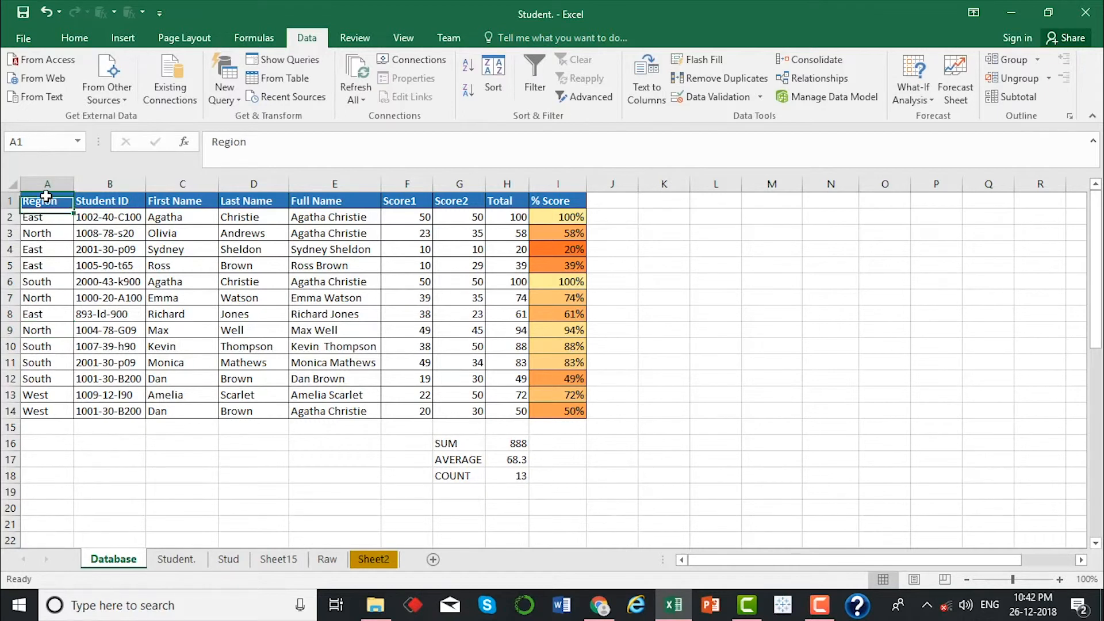
pyautogui.hotkey('ctrl', 'shift', 'Right')
pyautogui.hotkey('ctrl', 'shift', 'Down')
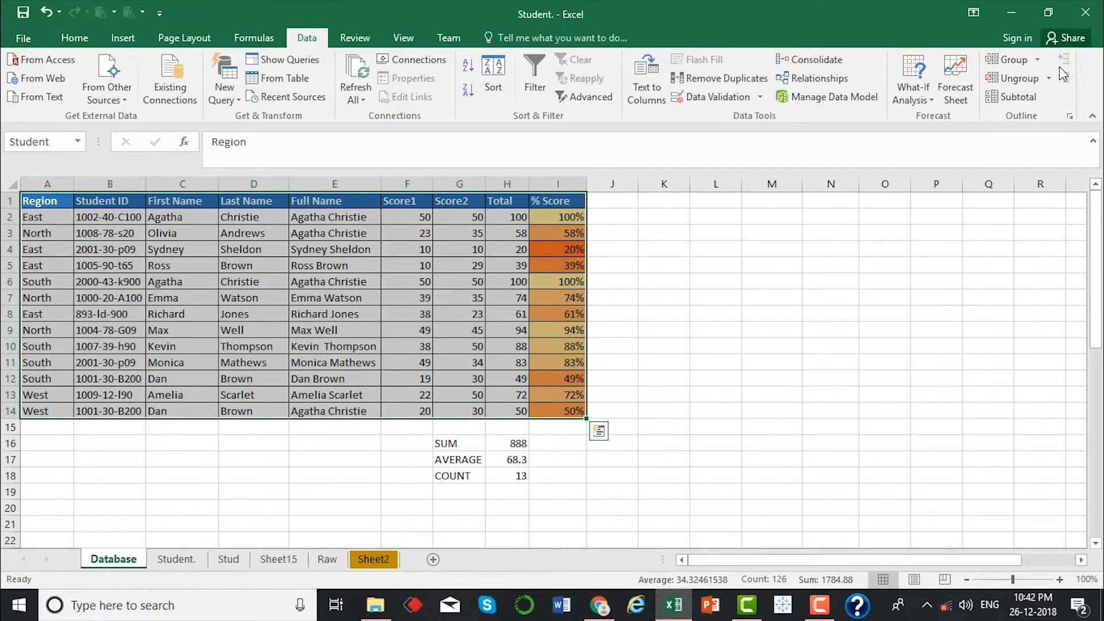
pyautogui.click(1030, 97)
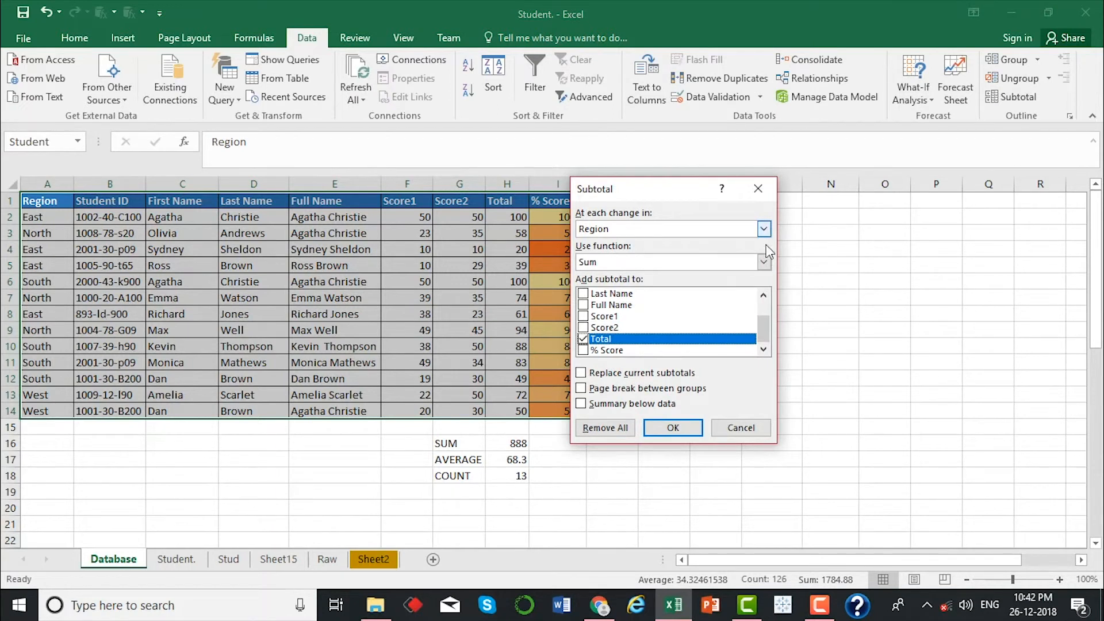
pyautogui.click(674, 426)
# Examine how the East, North and South total rows are placed in the unsorted Region column
pyautogui.click(181, 288)
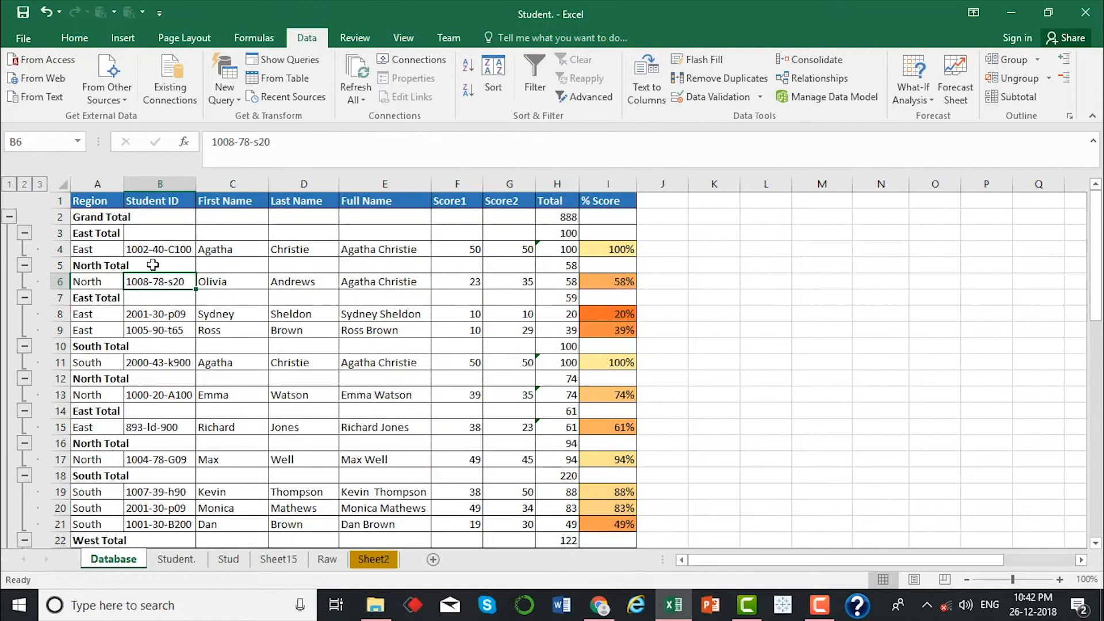
pyautogui.click(104, 231)
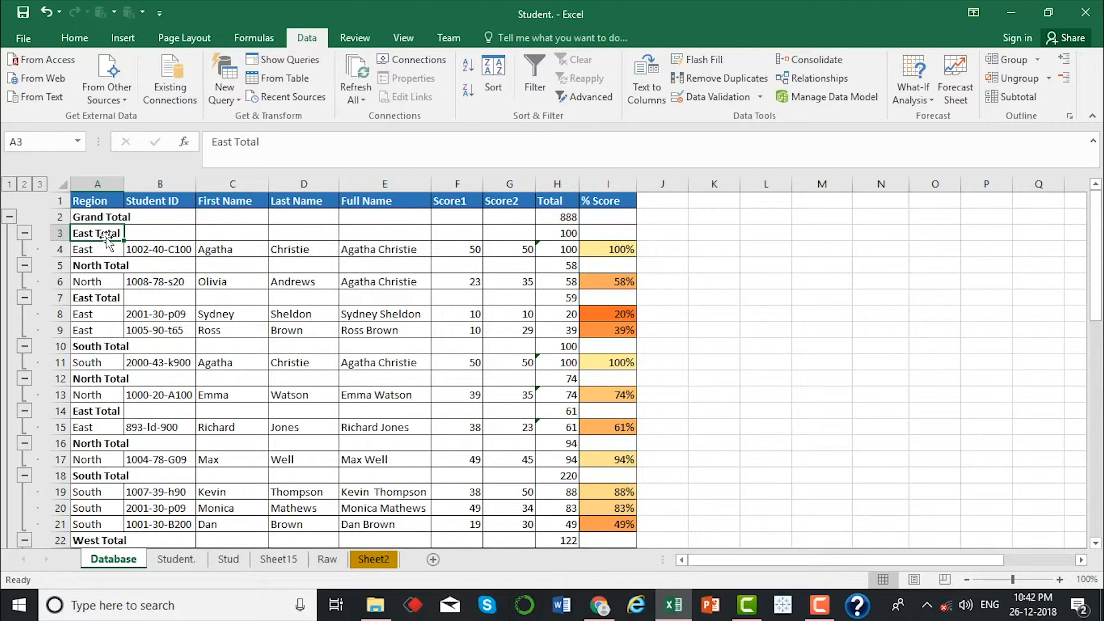
pyautogui.click(101, 263)
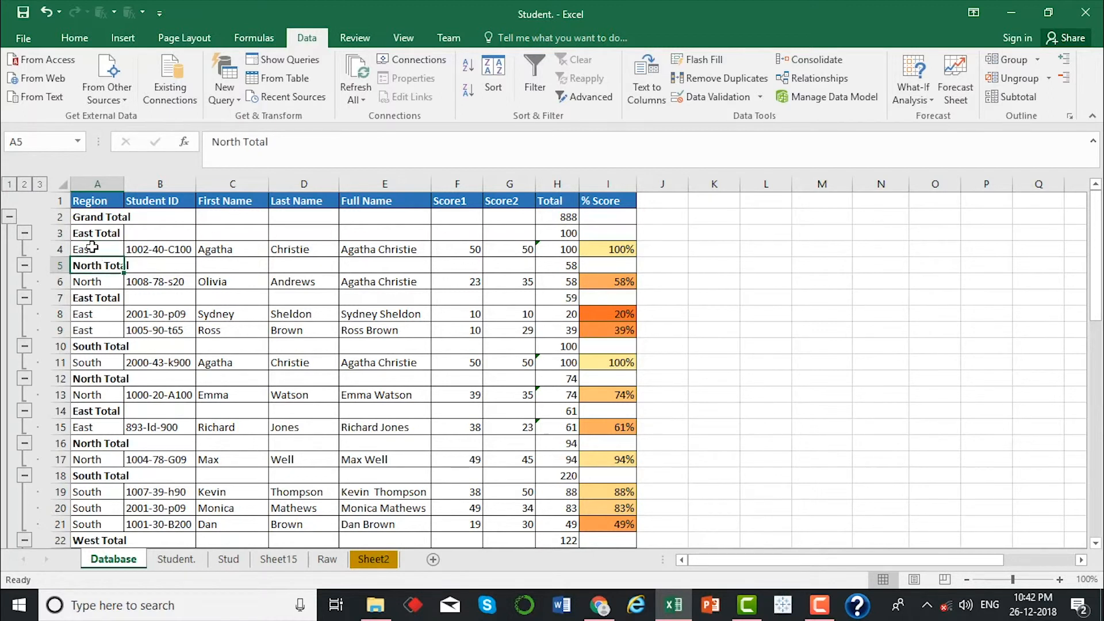
pyautogui.click(90, 235)
pyautogui.click(92, 264)
pyautogui.click(97, 295)
pyautogui.click(101, 347)
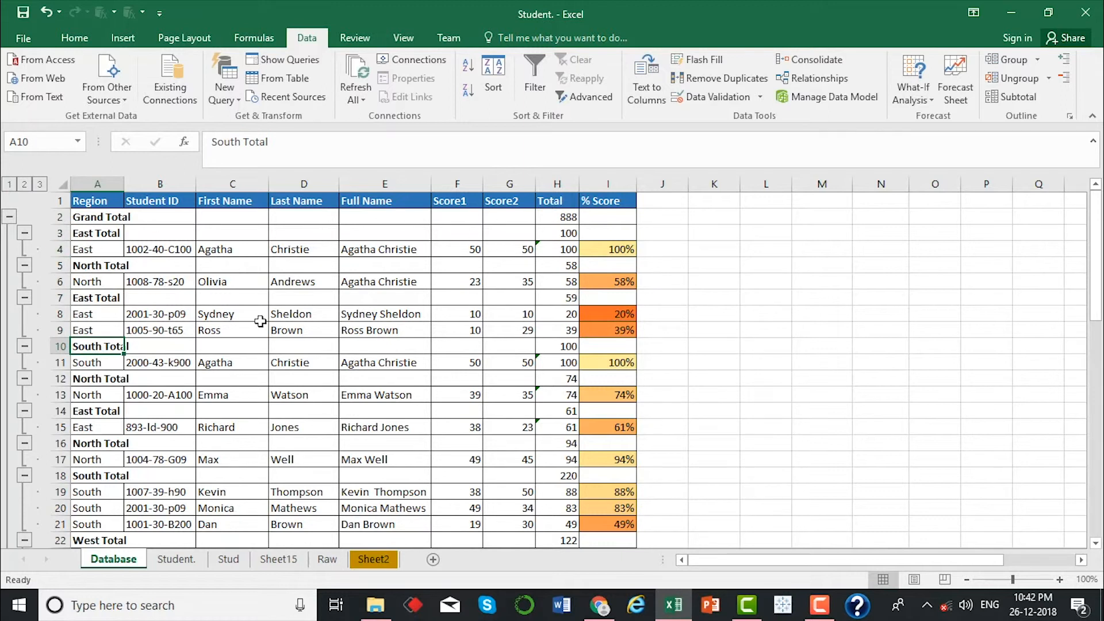
# Remove all subtotals from the unsorted table
pyautogui.click(1011, 101)
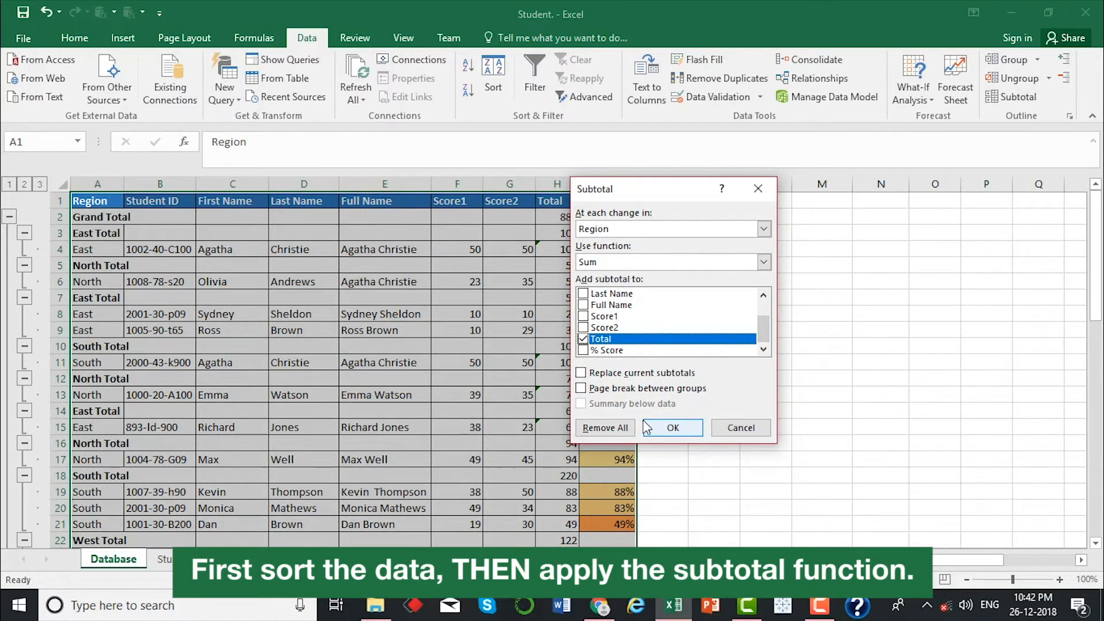
pyautogui.click(604, 428)
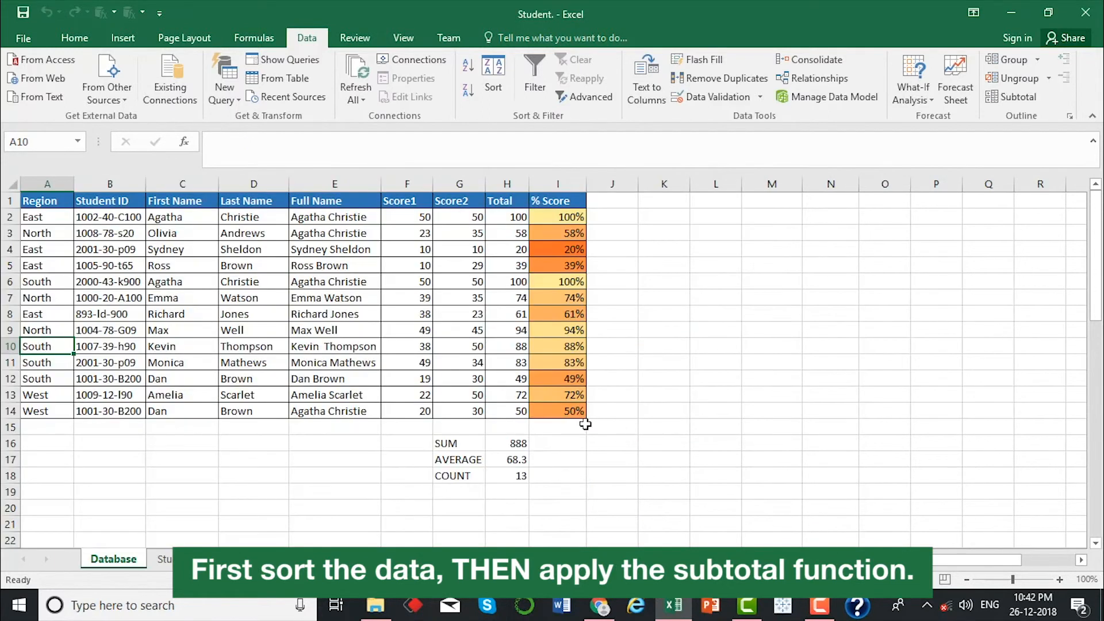
pyautogui.click(35, 215)
# Add filters to A1:I14, sort the Region column from A to Z, and check the resulting region order
pyautogui.click(45, 200)
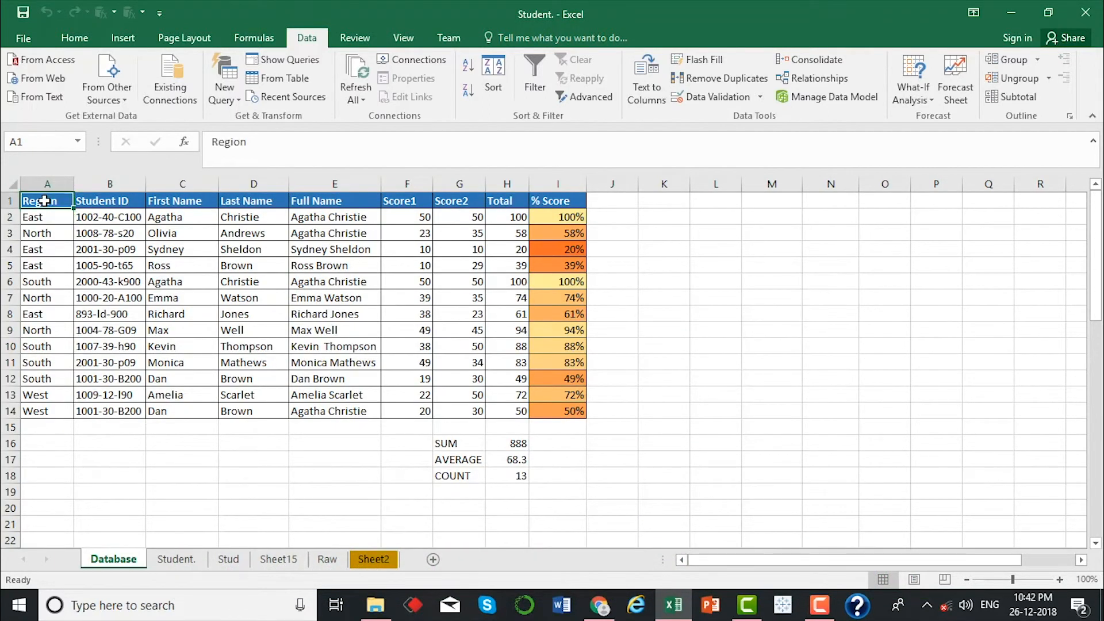
pyautogui.hotkey('ctrl', 'shift', 'Right')
pyautogui.hotkey('ctrl', 'shift', 'Down')
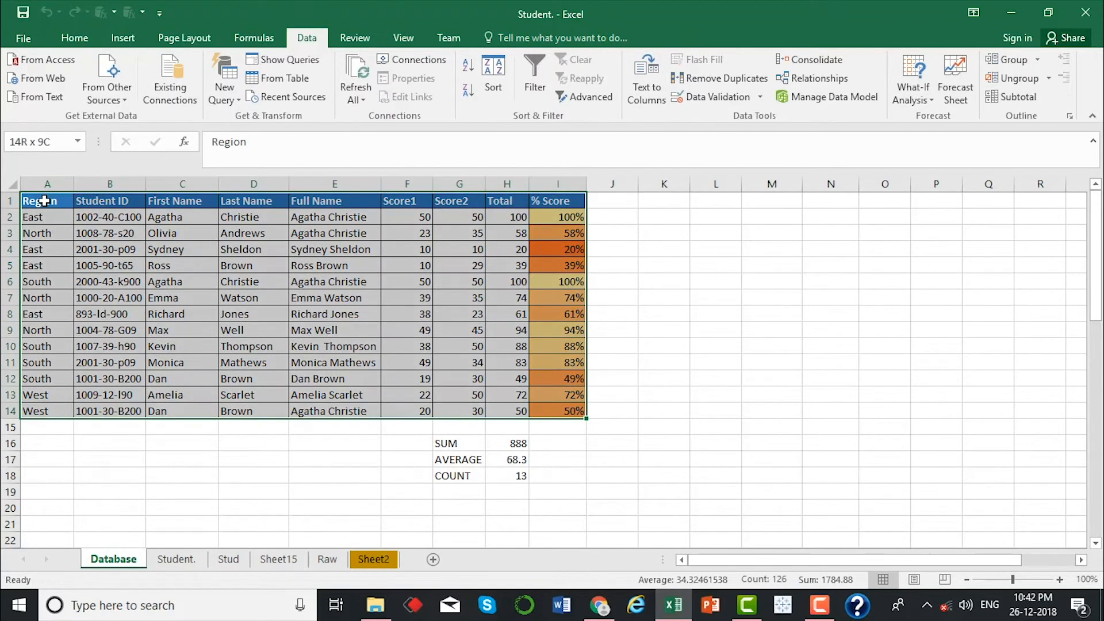
pyautogui.click(45, 201)
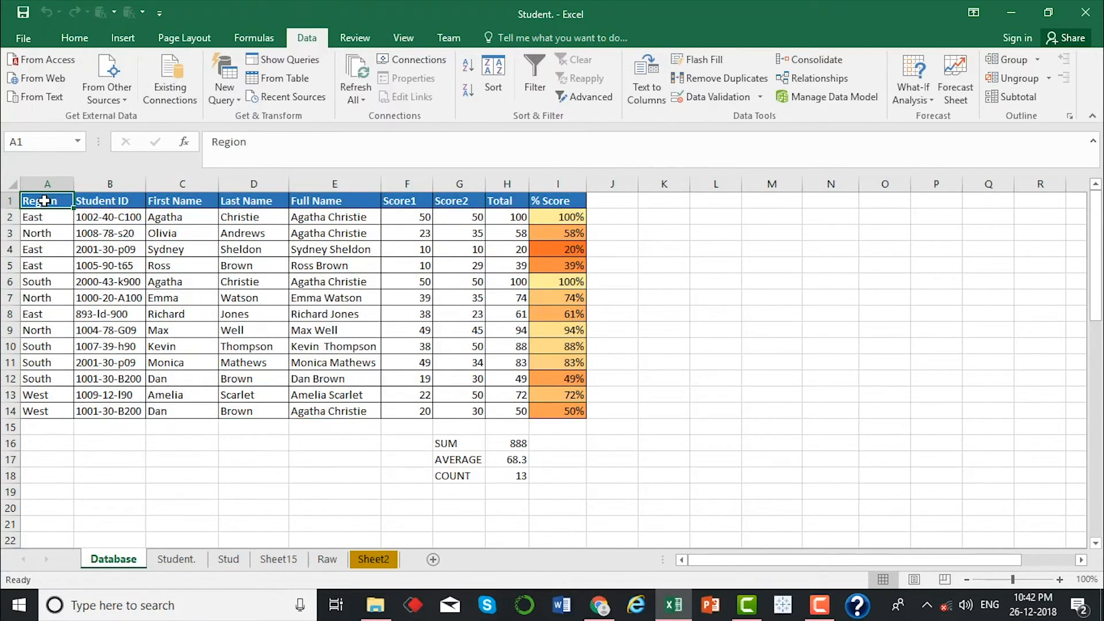
pyautogui.hotkey('ctrl', 'shift', 'Right')
pyautogui.hotkey('ctrl', 'shift', 'Down')
pyautogui.hotkey('ctrl', 'shift', 'l')
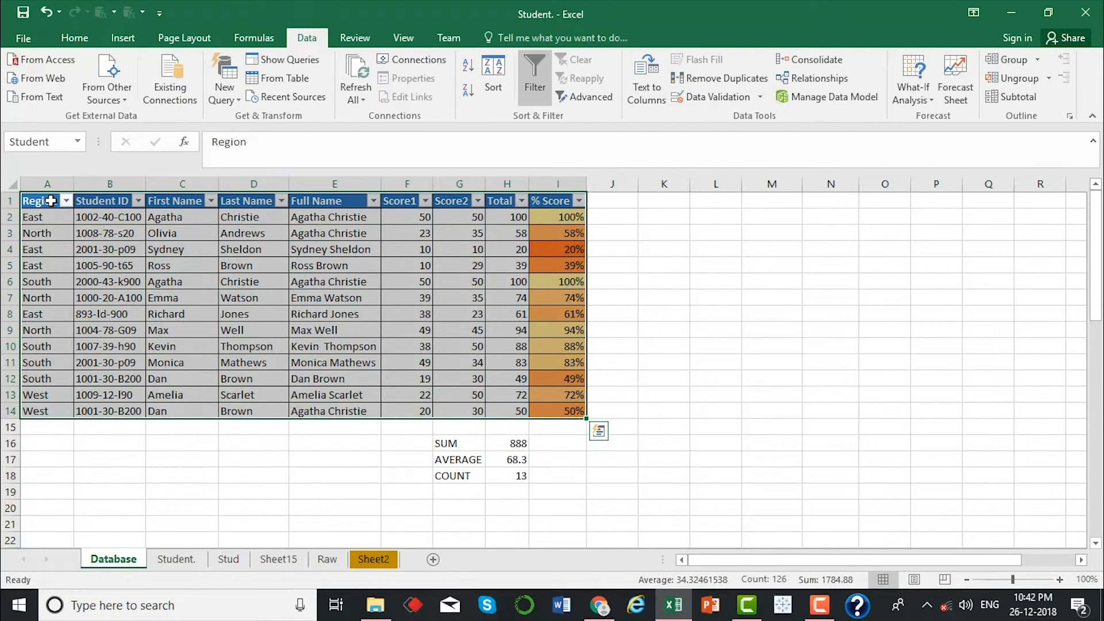
pyautogui.click(66, 201)
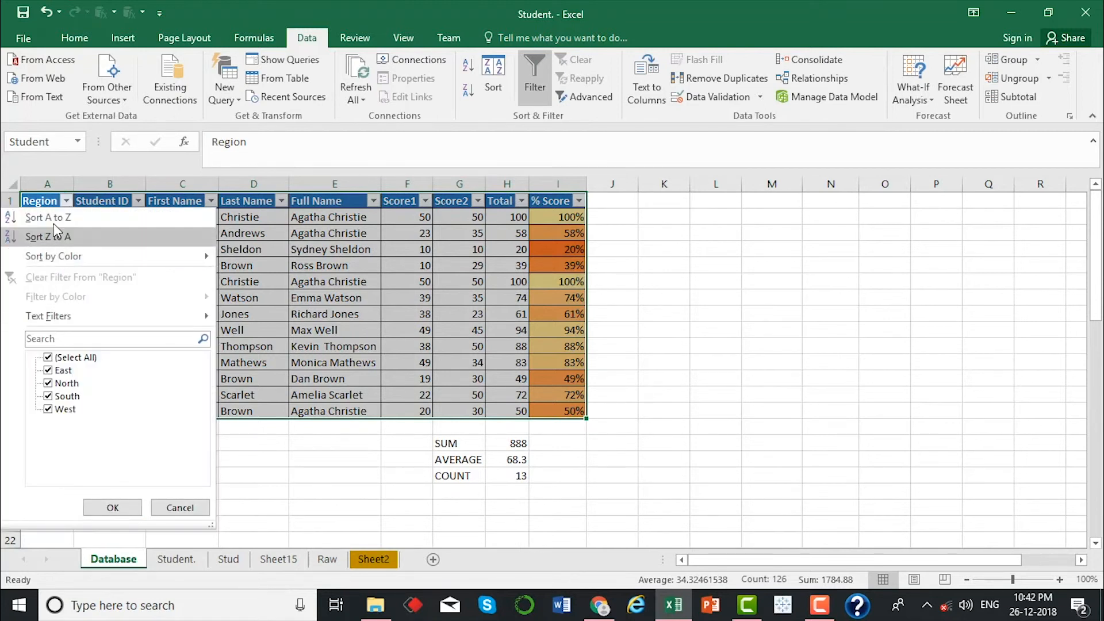
pyautogui.click(48, 217)
pyautogui.click(159, 348)
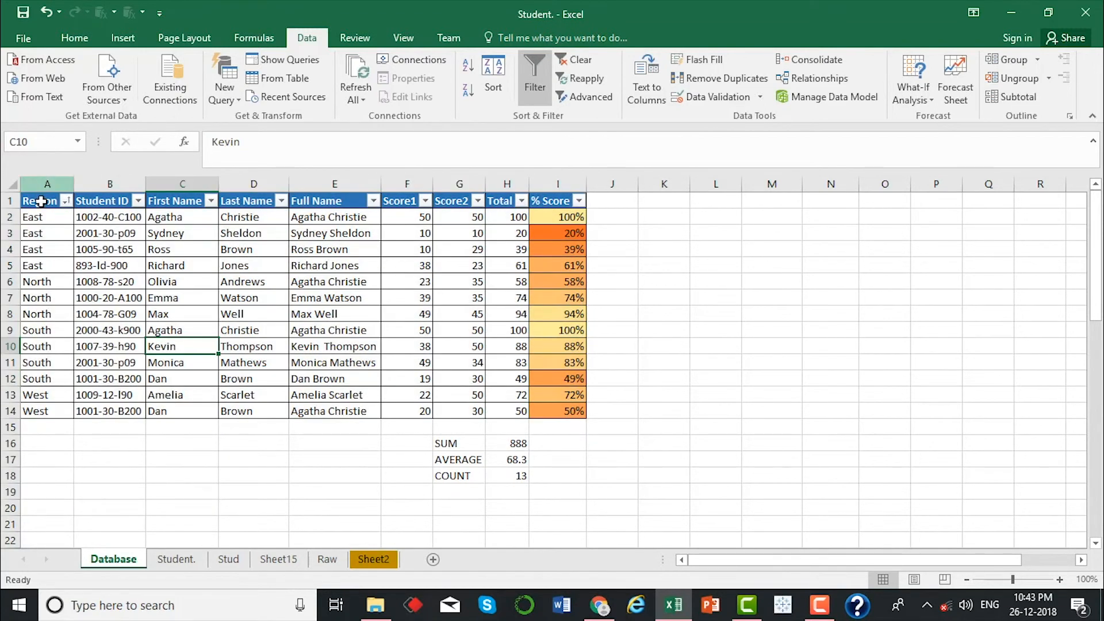
pyautogui.moveTo(37, 219); pyautogui.dragTo(34, 409)
pyautogui.click(184, 298)
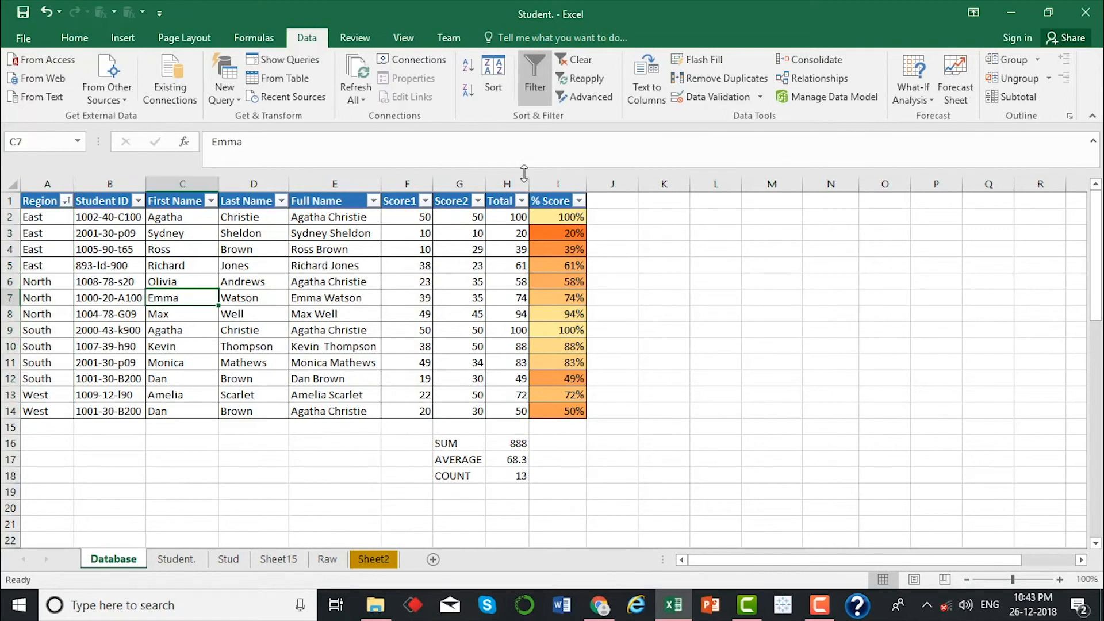
# Add subtotals to the sorted table at each change in Region, summing the Total column with the summary above the data
pyautogui.click(1012, 96)
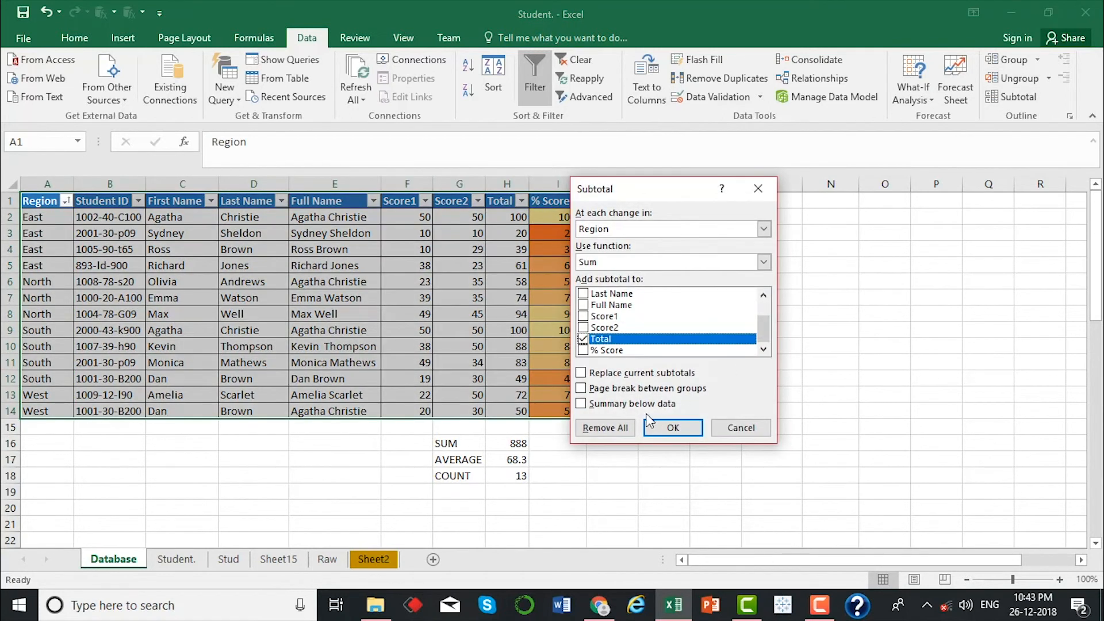
pyautogui.click(667, 429)
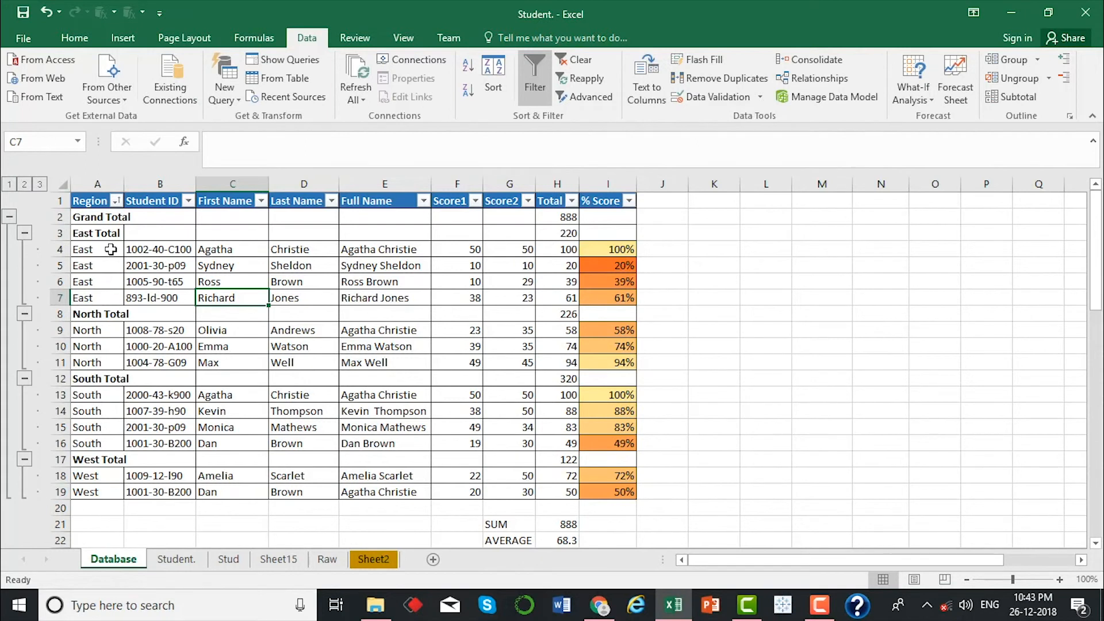
pyautogui.moveTo(100, 248); pyautogui.dragTo(107, 363)
pyautogui.click(508, 332)
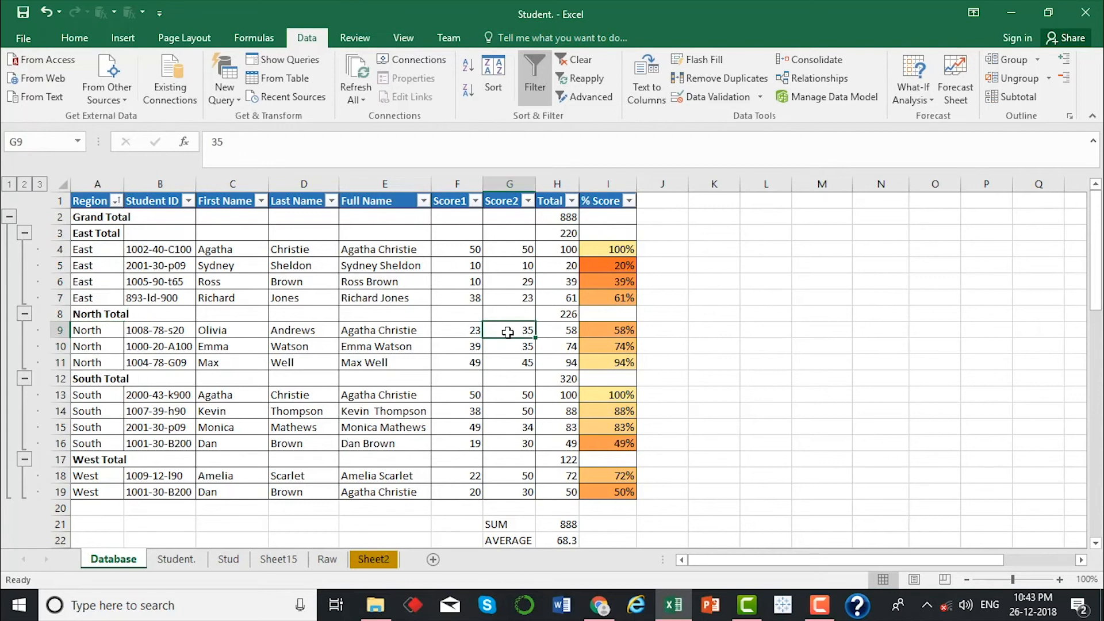